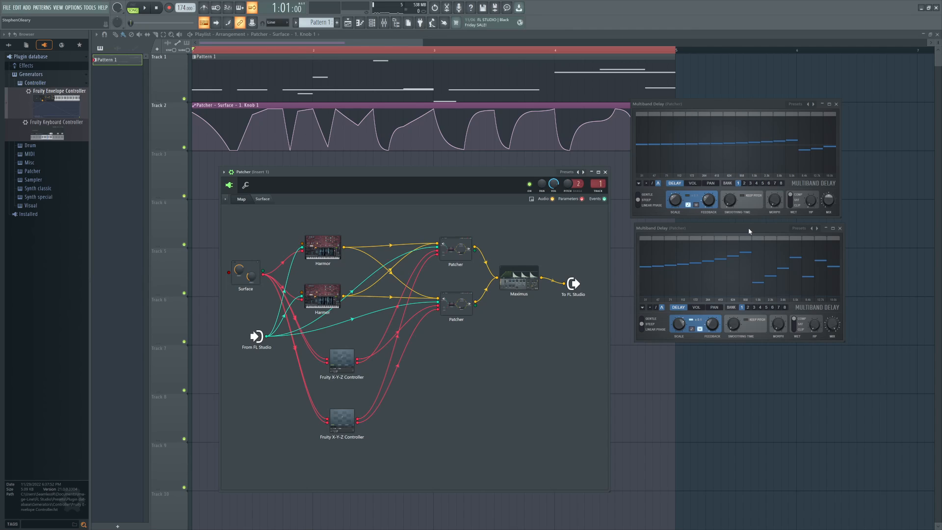
# - Realign the second Multiband Delay window, open a nested Patcher and enlarge it to show its full module map
pyautogui.moveTo(749, 227); pyautogui.dragTo(739, 223)
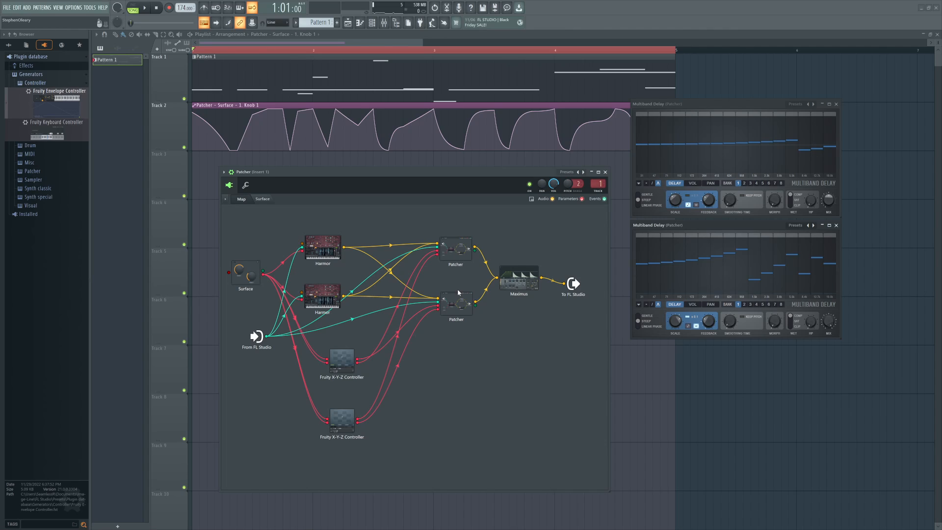
pyautogui.click(461, 249)
pyautogui.moveTo(614, 384); pyautogui.dragTo(408, 164)
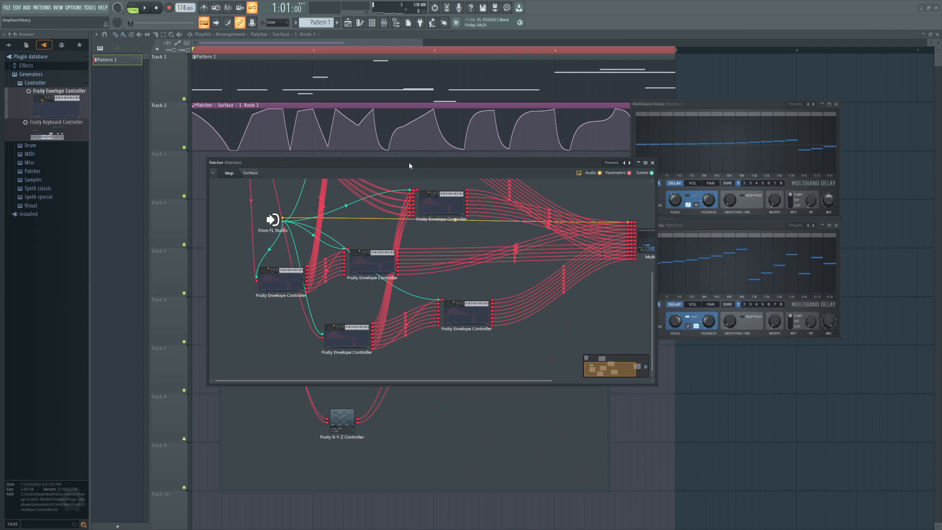
pyautogui.moveTo(656, 386); pyautogui.dragTo(786, 473)
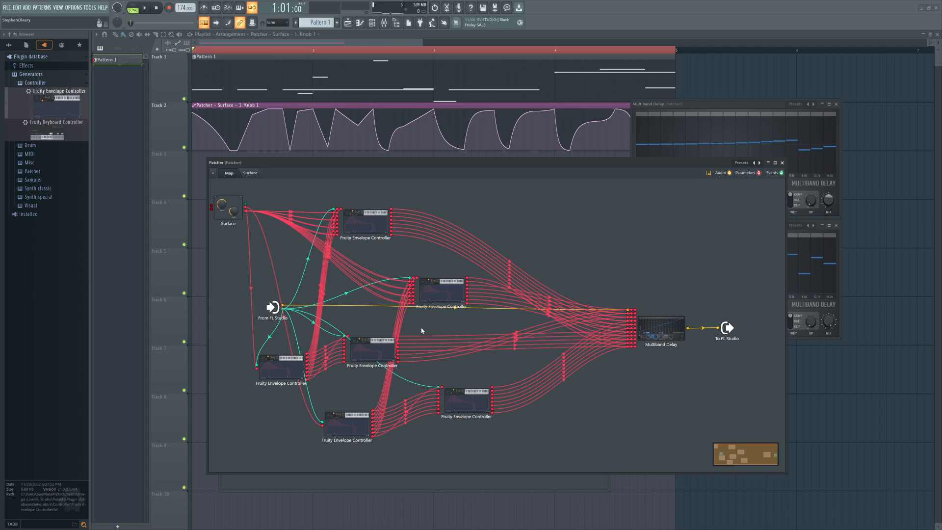
# - Audition the pattern alongside the middle Fruity Envelope Controller and first Multiband Delay, check LFO articulator 1, and close the controller
pyautogui.click(450, 291)
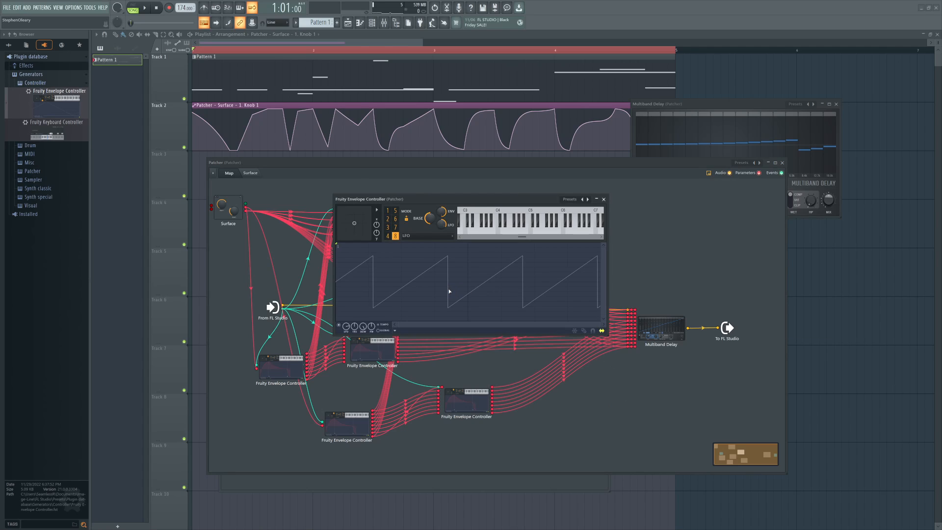
pyautogui.click(722, 155)
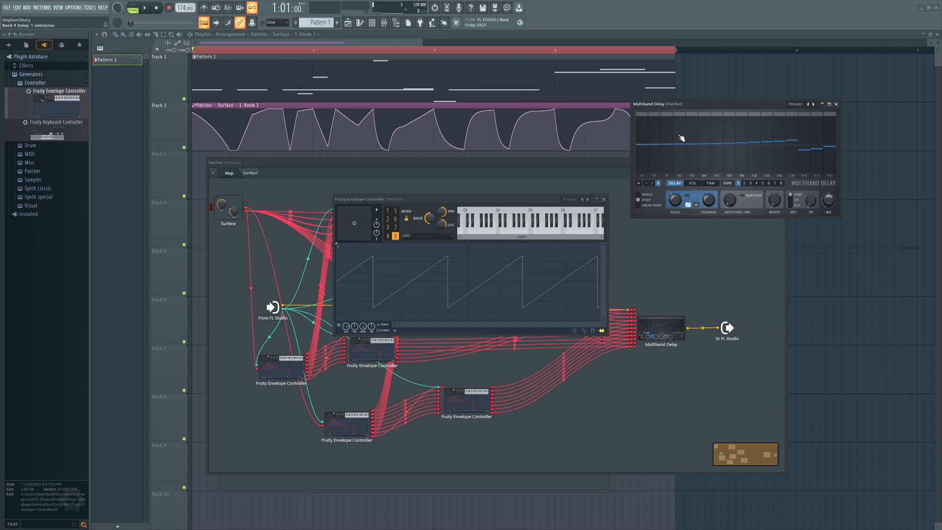
pyautogui.press('space')
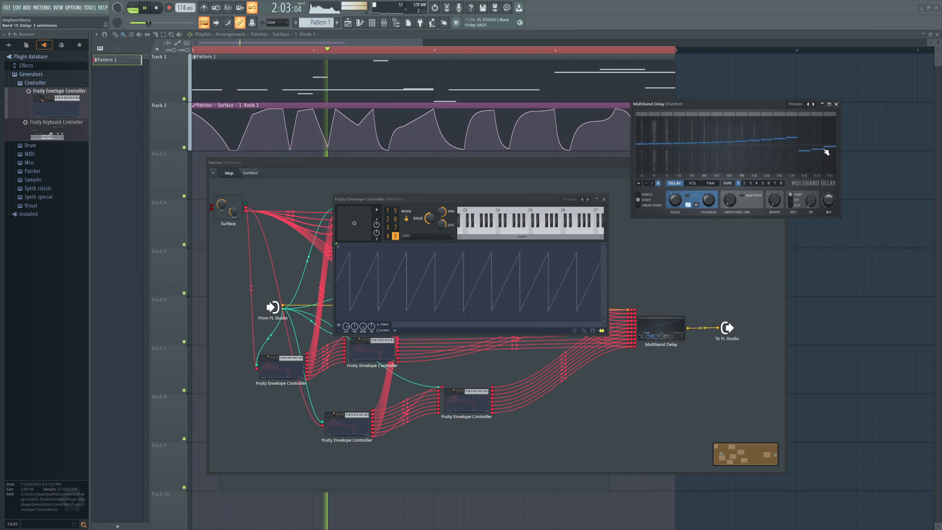
pyautogui.press('space')
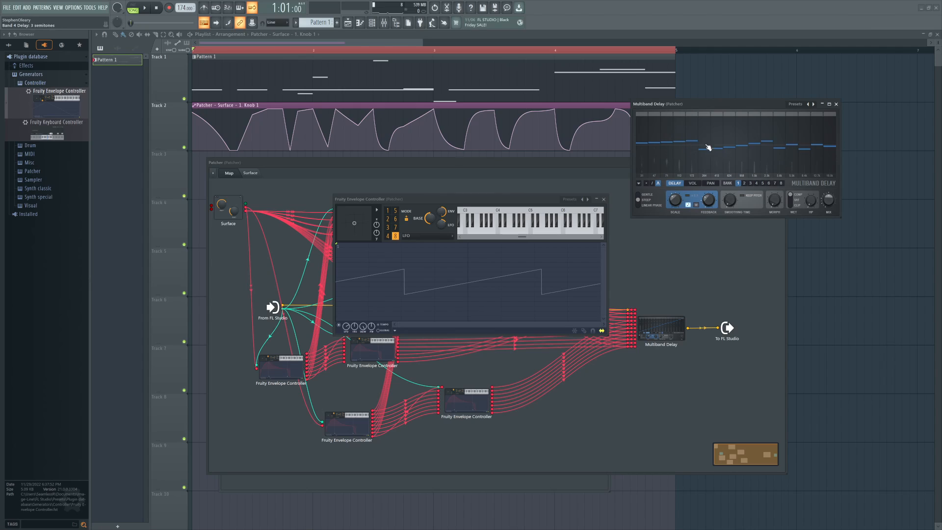
pyautogui.click(395, 211)
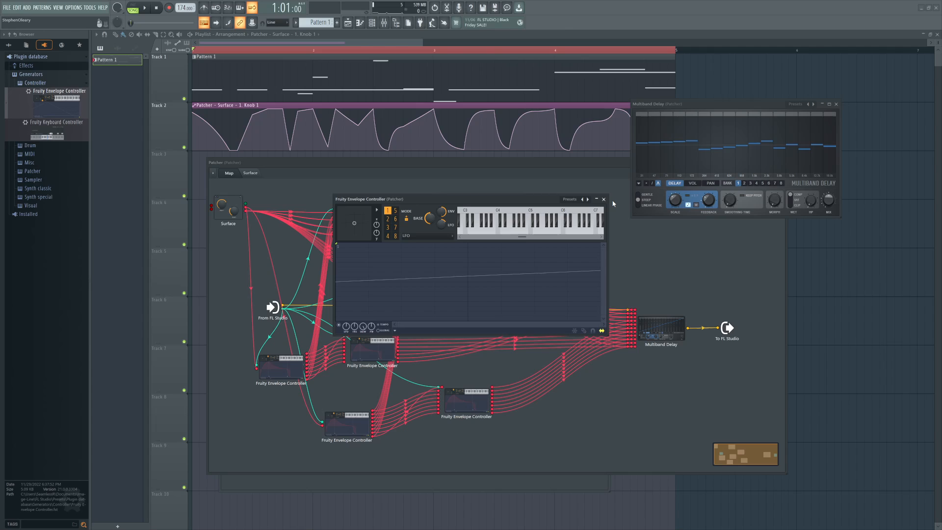
pyautogui.click(604, 200)
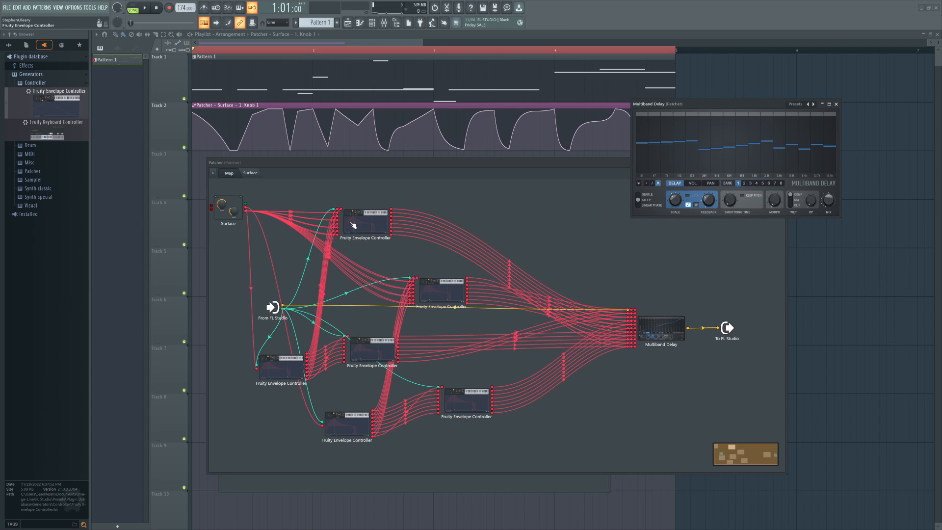
# - Examine articulator 1 and the available articulator part types in the topmost Fruity Envelope Controller
pyautogui.doubleClick(369, 230)
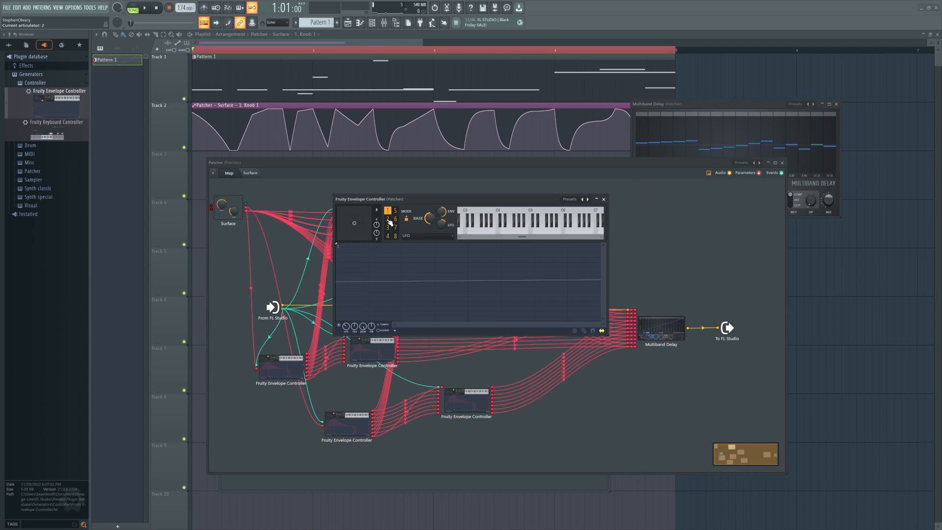
pyautogui.click(412, 236)
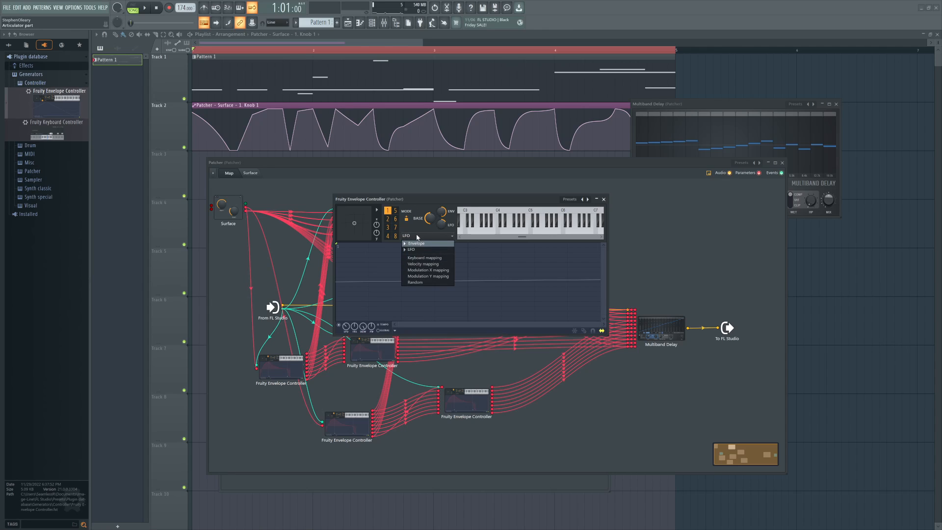
pyautogui.click(604, 200)
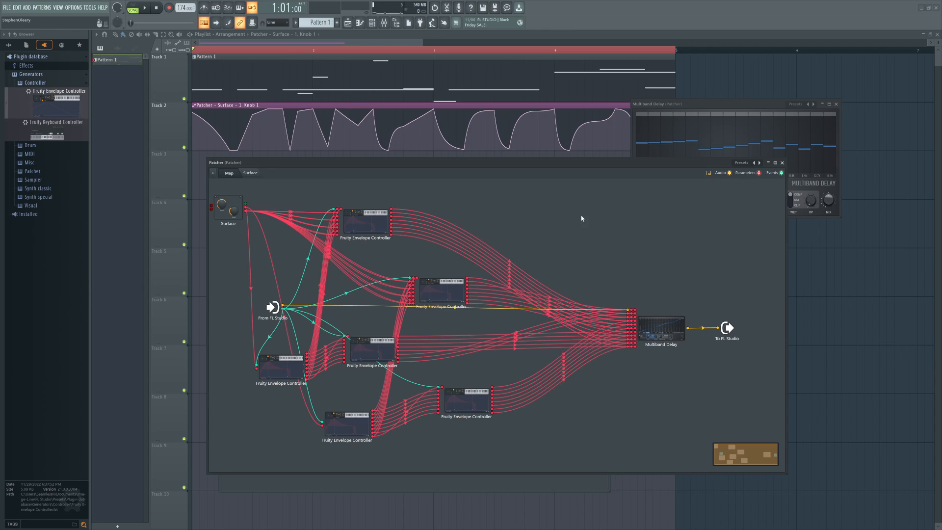
# - Examine the Modulation X mapping curves across the articulators of the Fruity Envelope Controller beside the event input
pyautogui.doubleClick(287, 362)
pyautogui.click(396, 236)
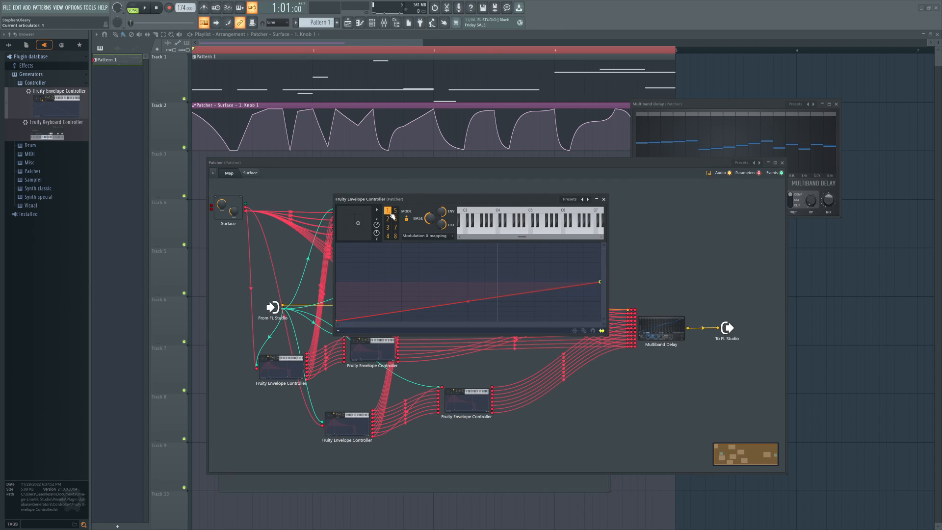
pyautogui.moveTo(396, 236); pyautogui.dragTo(387, 211)
pyautogui.click(604, 199)
# - View the nested Patcher's surface knobs, audition the pattern against the Multiband Delay bands, and close the nested Patcher
pyautogui.click(245, 175)
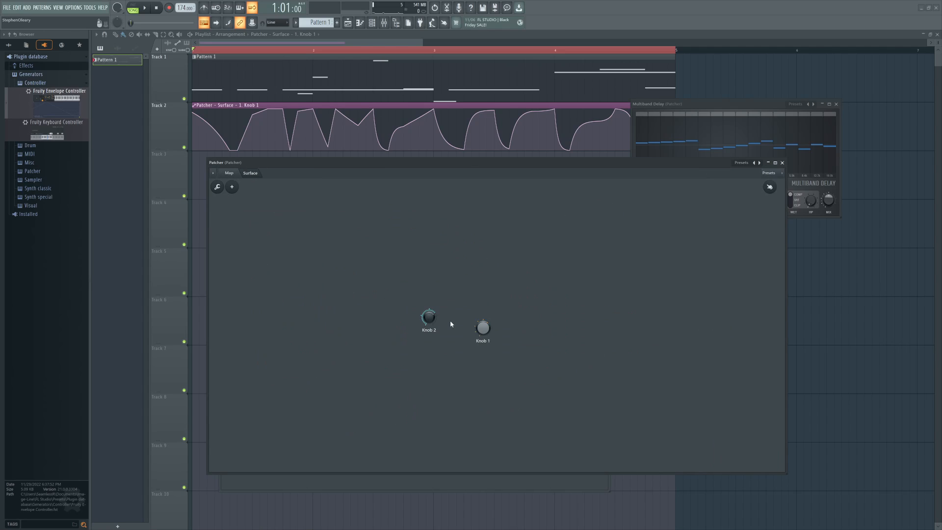
pyautogui.moveTo(450, 165); pyautogui.dragTo(453, 203)
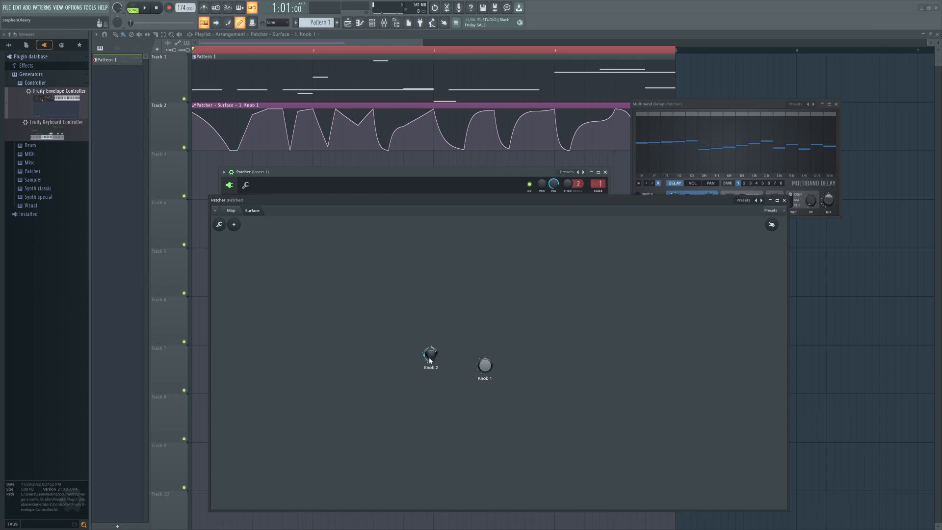
pyautogui.press('space')
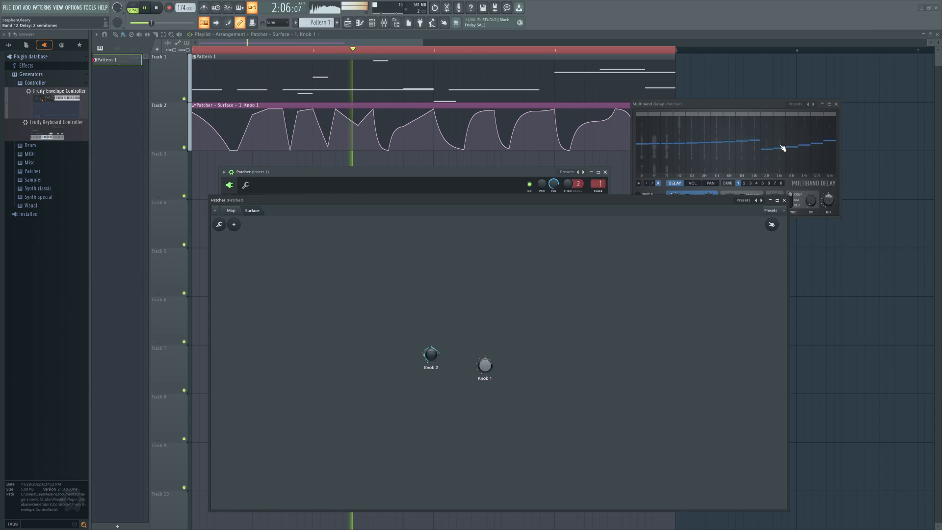
pyautogui.press('space')
pyautogui.click(784, 200)
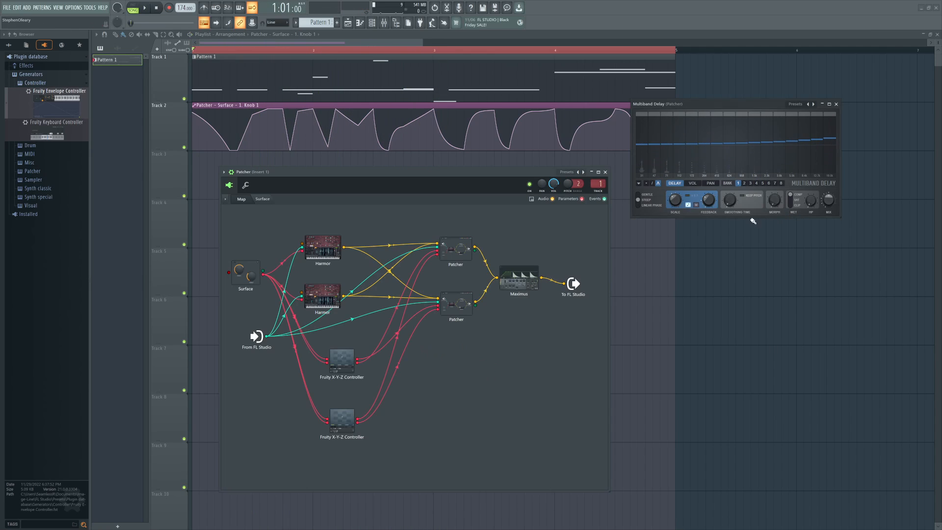
# - Examine the Y output mapping curves of both Fruity X-Y-Z Controllers in the main Patcher
pyautogui.click(348, 359)
pyautogui.click(696, 431)
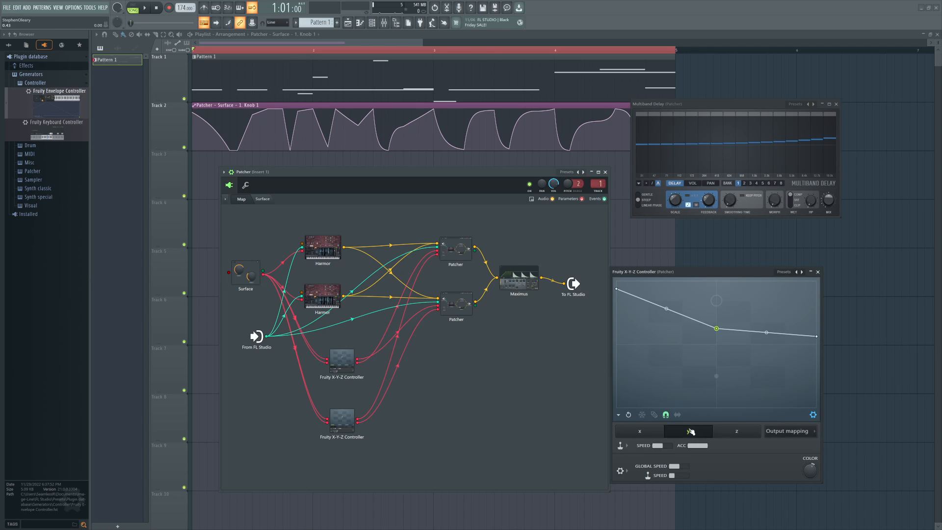
pyautogui.click(364, 431)
pyautogui.click(735, 504)
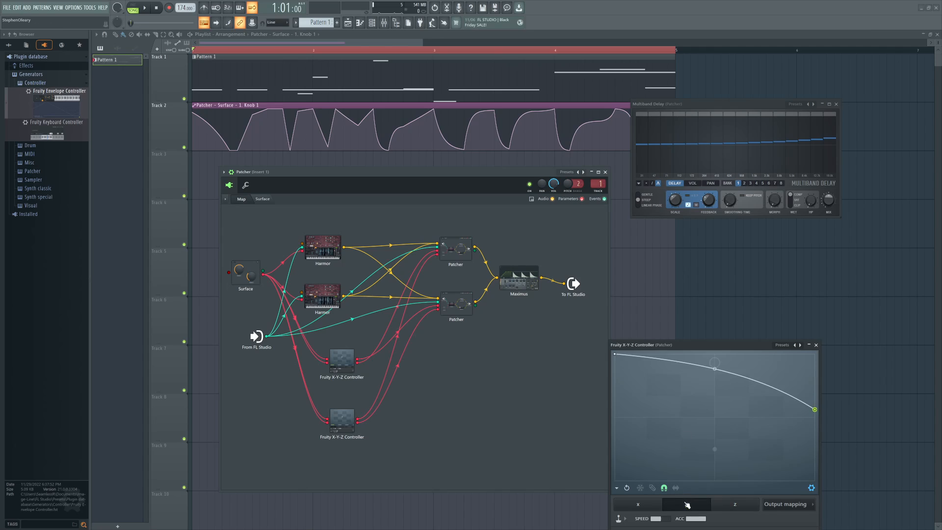
pyautogui.click(816, 345)
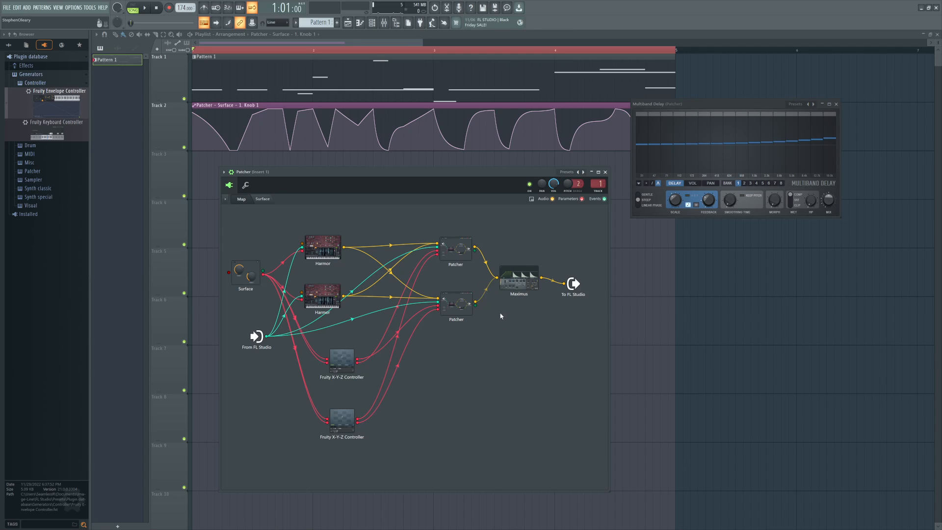
# - Open the second Multiband Delay from its nested Patcher during playback, close that Patcher and stop playback
pyautogui.press('space')
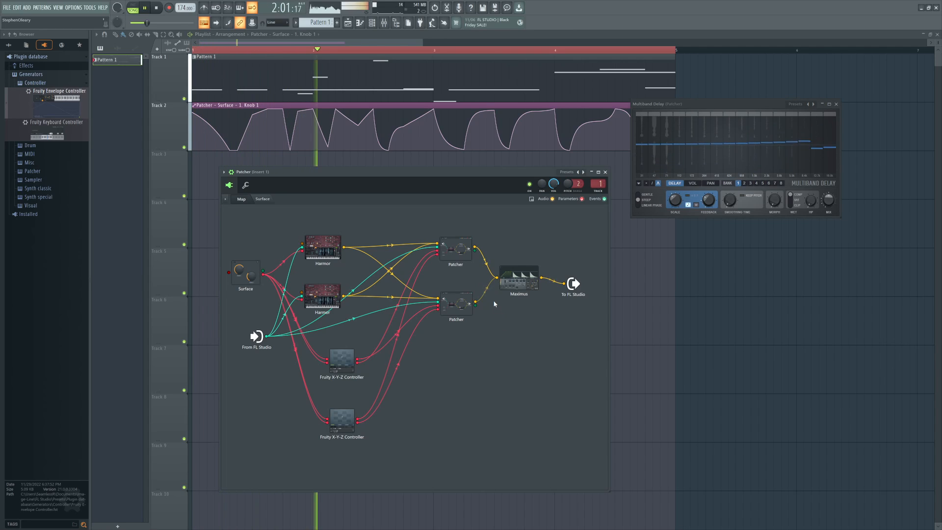
pyautogui.doubleClick(456, 304)
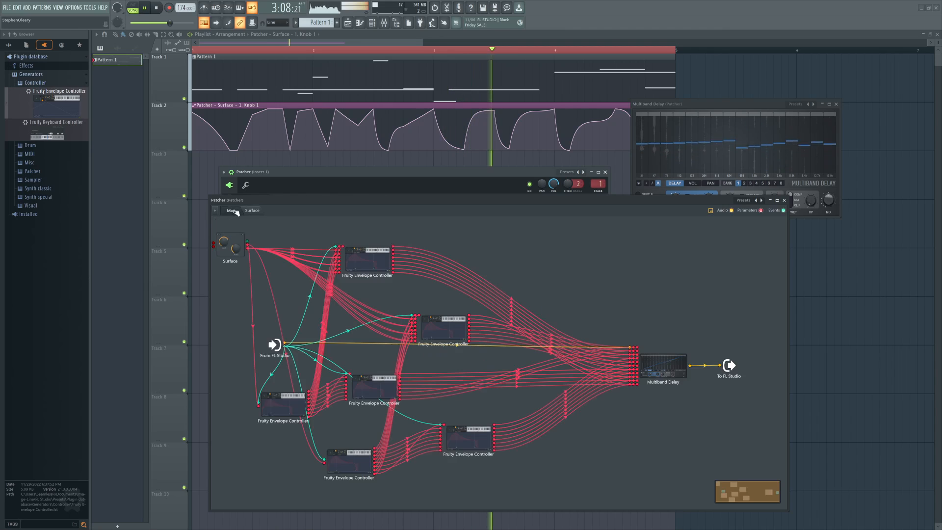
pyautogui.doubleClick(654, 368)
pyautogui.click(582, 202)
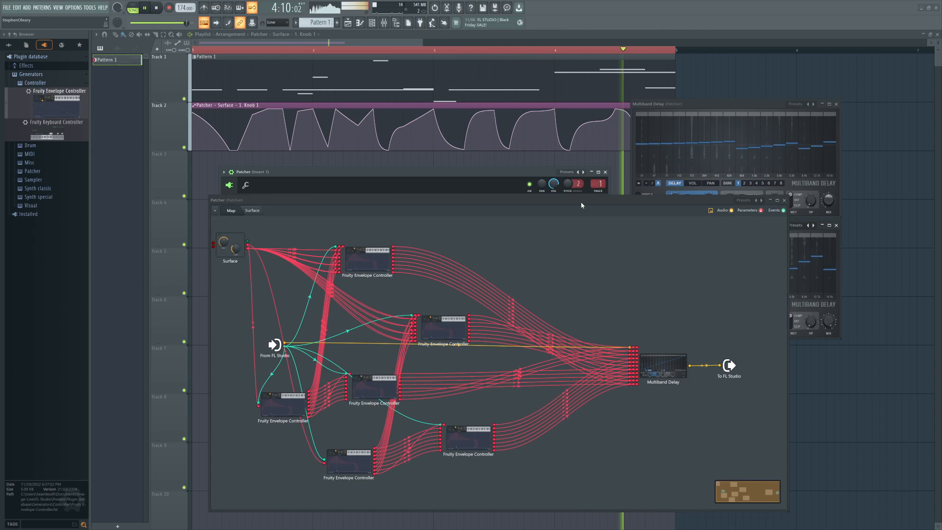
pyautogui.click(784, 200)
pyautogui.press('space')
# - Stack the two Multiband Delay windows, closing the first and reopening it from its nested Patcher below the second
pyautogui.click(837, 104)
pyautogui.moveTo(707, 225); pyautogui.dragTo(705, 103)
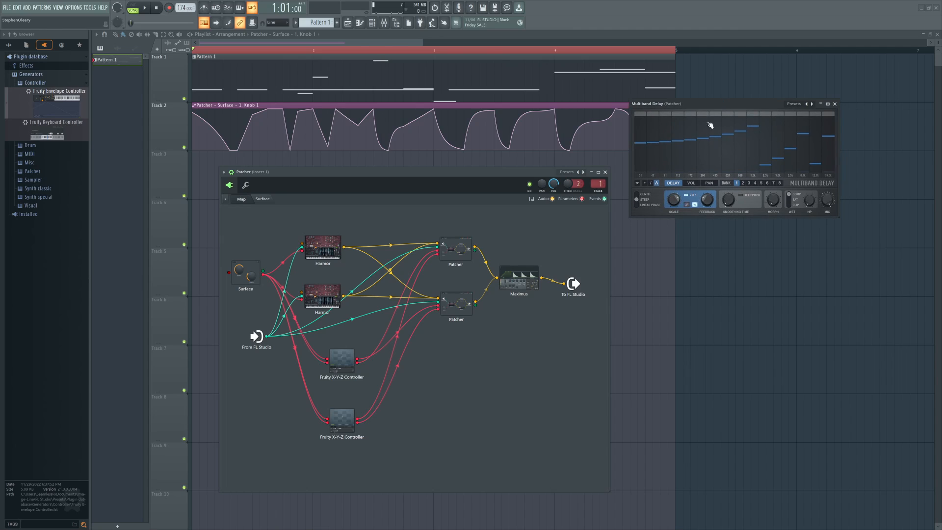
pyautogui.doubleClick(452, 313)
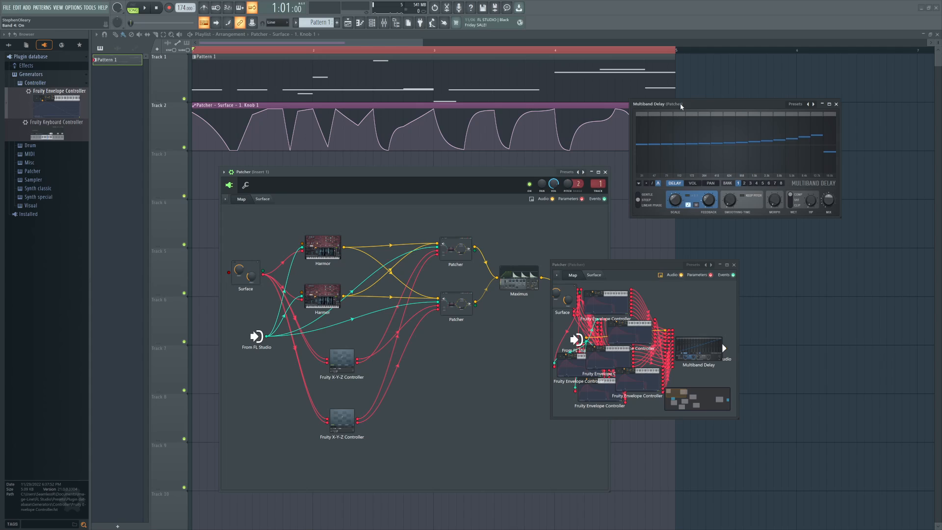
pyautogui.doubleClick(722, 343)
pyautogui.moveTo(679, 242); pyautogui.dragTo(680, 237)
pyautogui.click(612, 266)
pyautogui.click(735, 265)
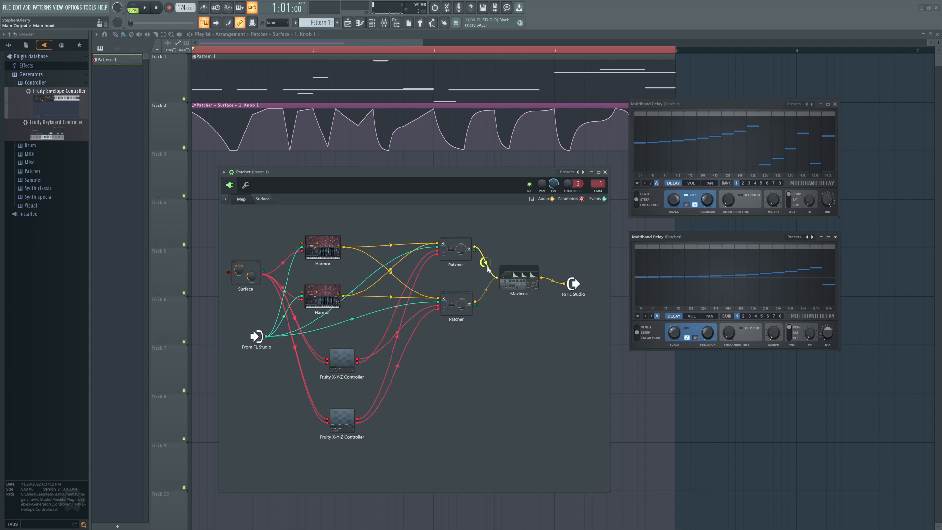
# - Audition the pattern several times while watching both Multiband Delays
pyautogui.press('space')
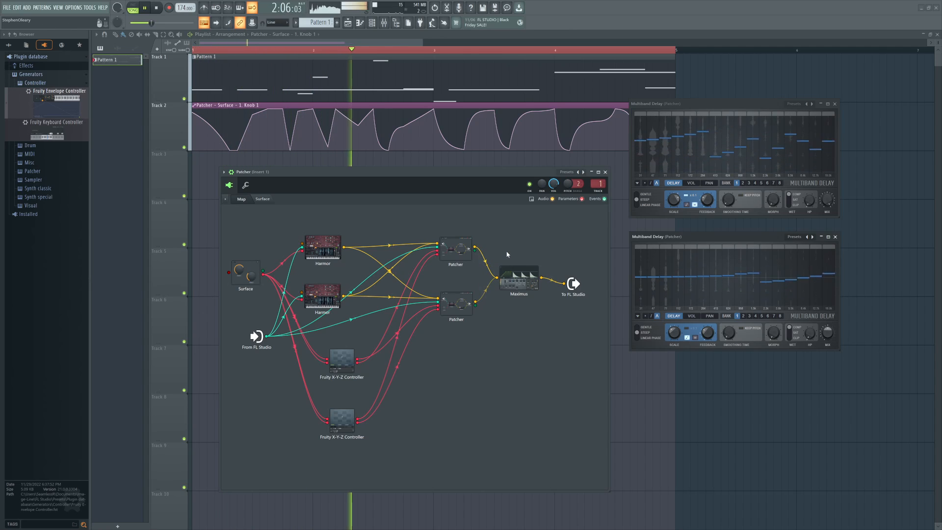
pyautogui.press('space')
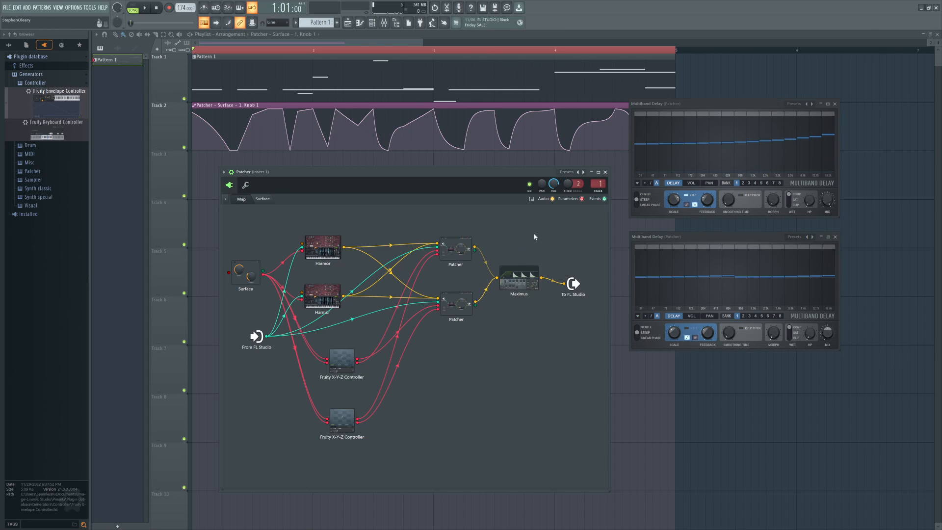
pyautogui.press('space')
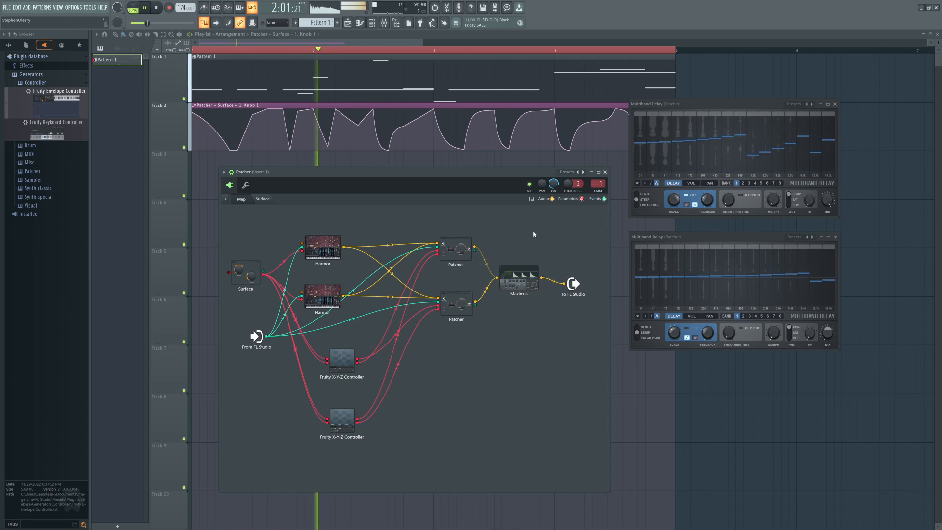
pyautogui.press('space')
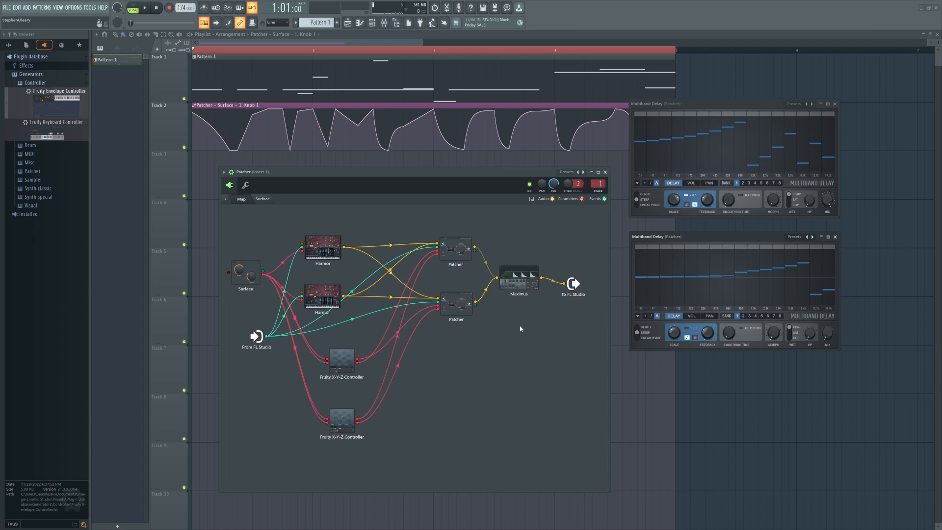
pyautogui.press('space')
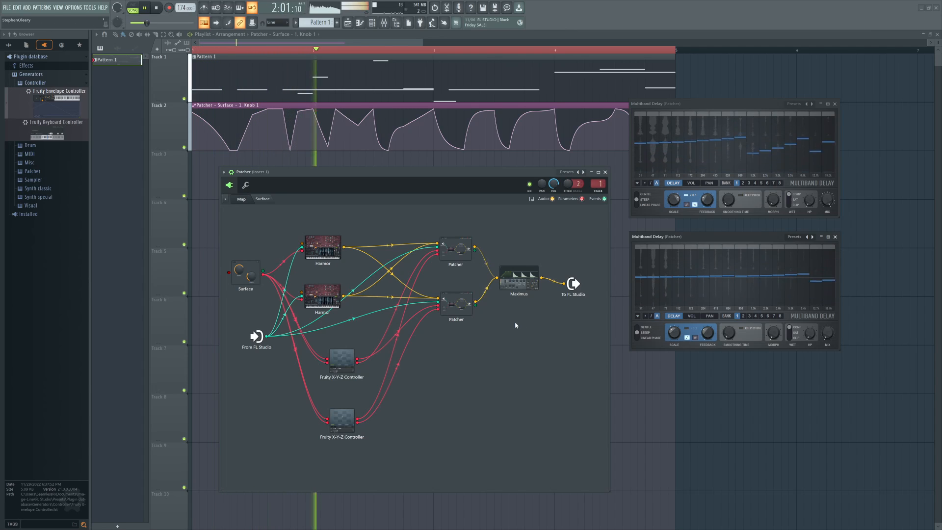
pyautogui.press('space')
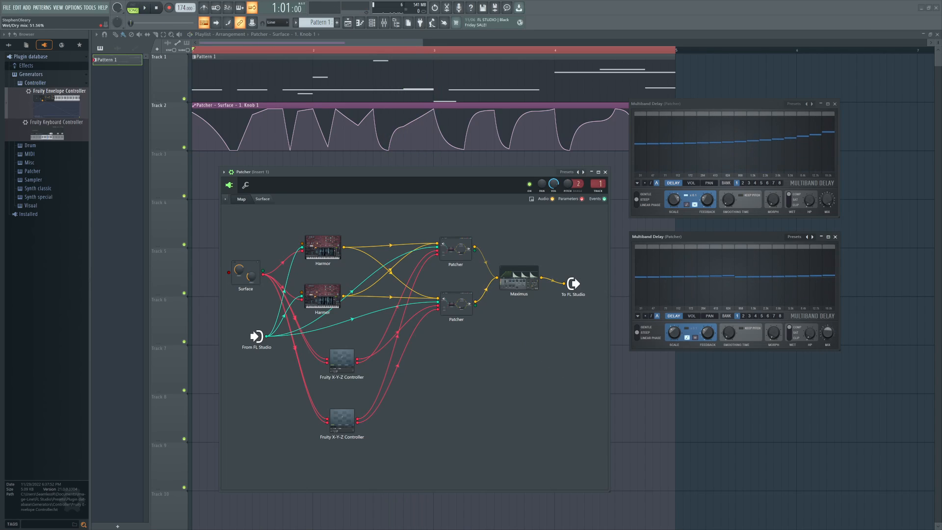
# - Audition the pattern with the upper Multiband Delay's wet/dry mix at 0%, raise the mix back up, and restart playback
pyautogui.press('space')
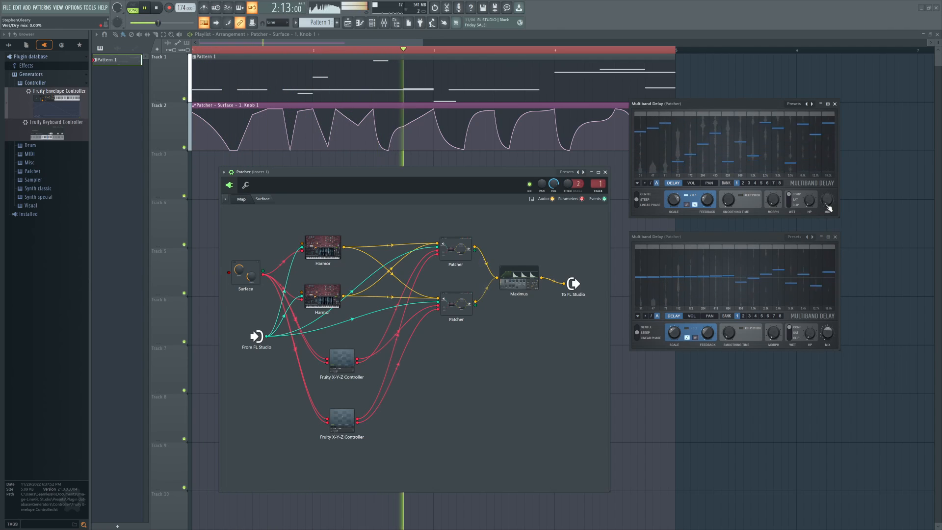
pyautogui.press('space')
pyautogui.moveTo(828, 204); pyautogui.dragTo(827, 162)
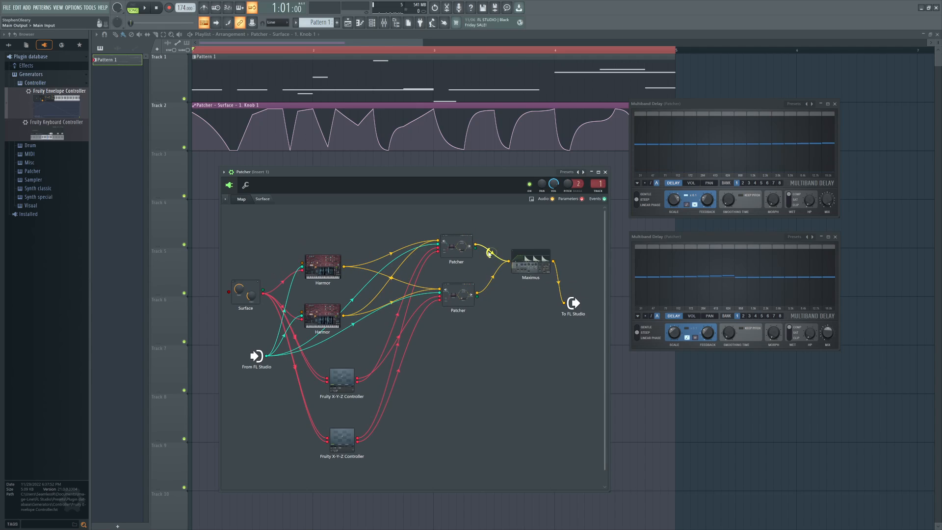
pyautogui.press('space')
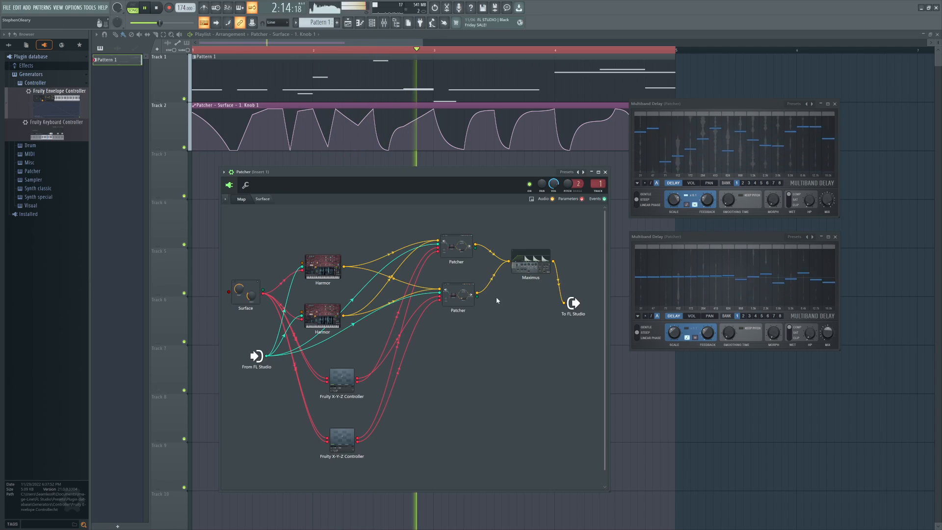
# - Route the upper Harmor directly to the FL Studio output, move the lower nested Patcher up below the other, and audition the pattern
pyautogui.press('space')
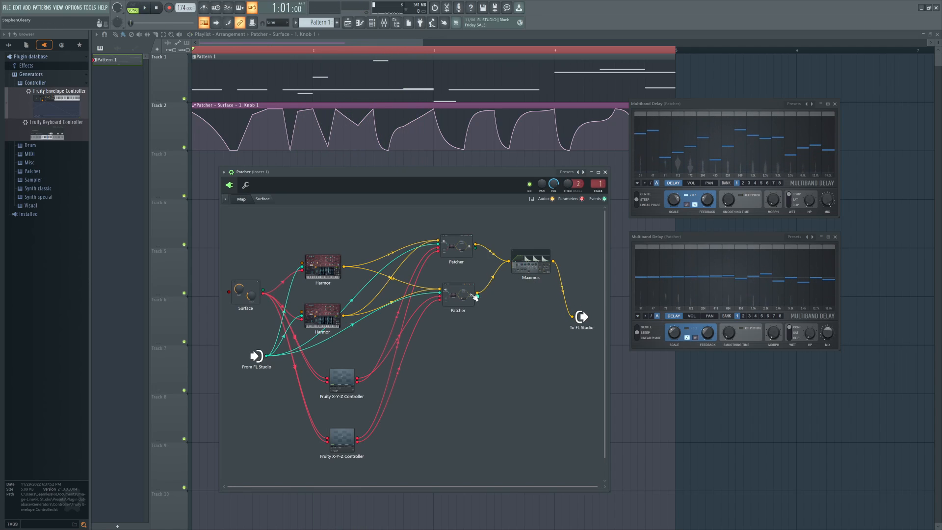
pyautogui.moveTo(476, 297); pyautogui.dragTo(573, 317)
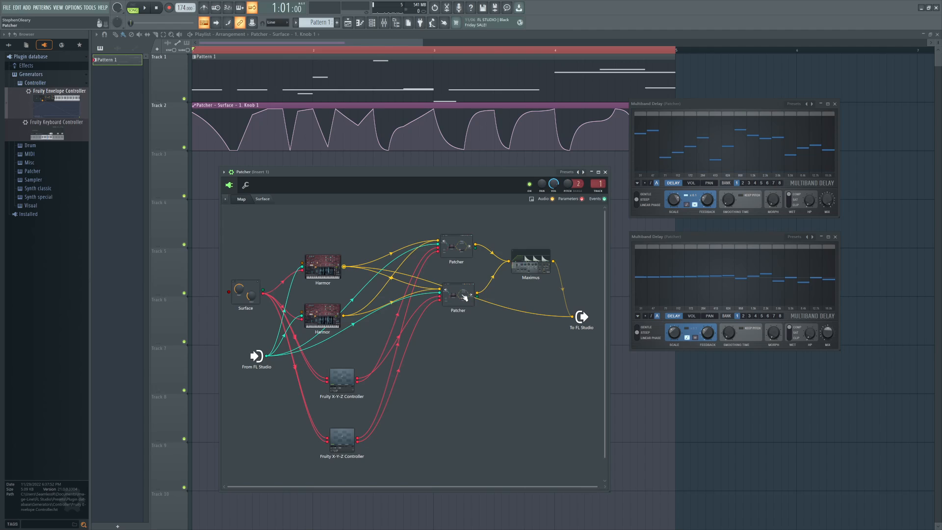
pyautogui.moveTo(463, 296); pyautogui.dragTo(466, 270)
pyautogui.press('space')
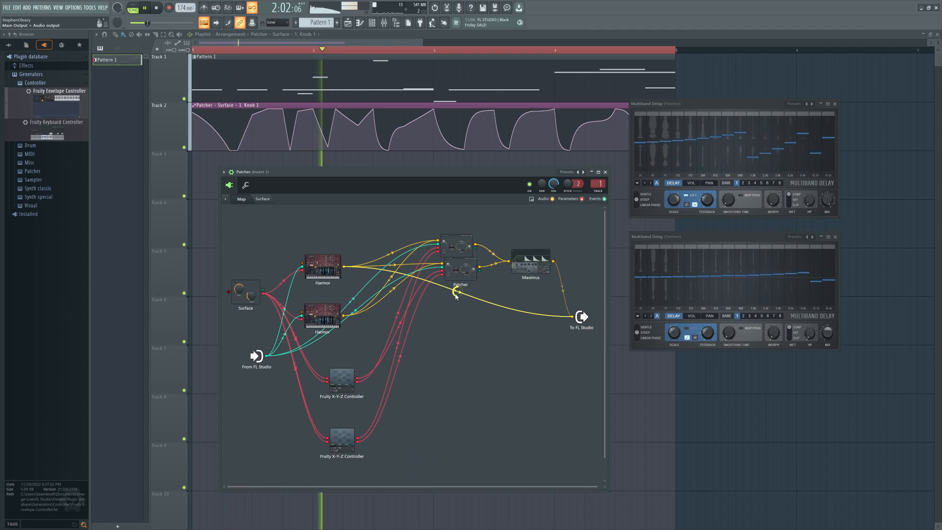
pyautogui.press('space')
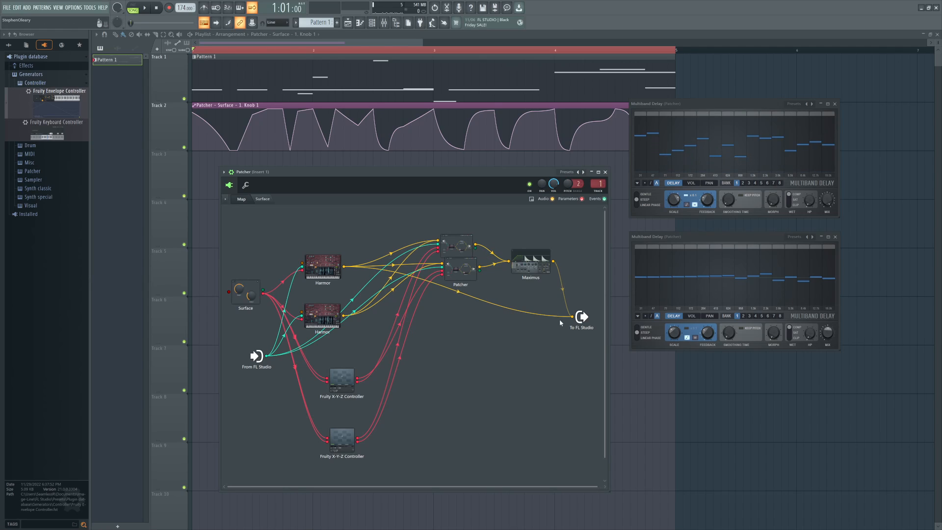
# - Clear the FL Studio output's connections, audition the pattern with only the lower Harmor routed to it, and disconnect that Harmor again
pyautogui.moveTo(572, 316); pyautogui.dragTo(559, 314)
pyautogui.moveTo(573, 316); pyautogui.dragTo(559, 304)
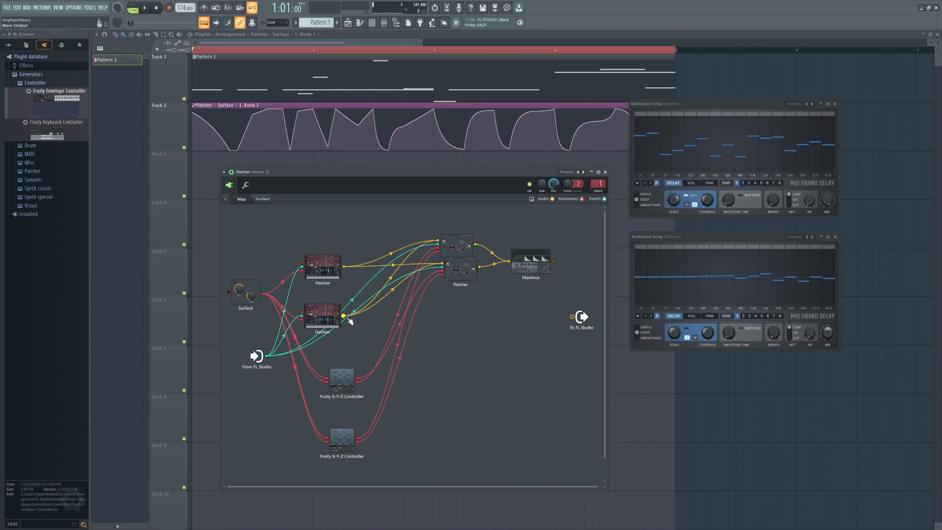
pyautogui.moveTo(343, 316); pyautogui.dragTo(572, 316)
pyautogui.press('space')
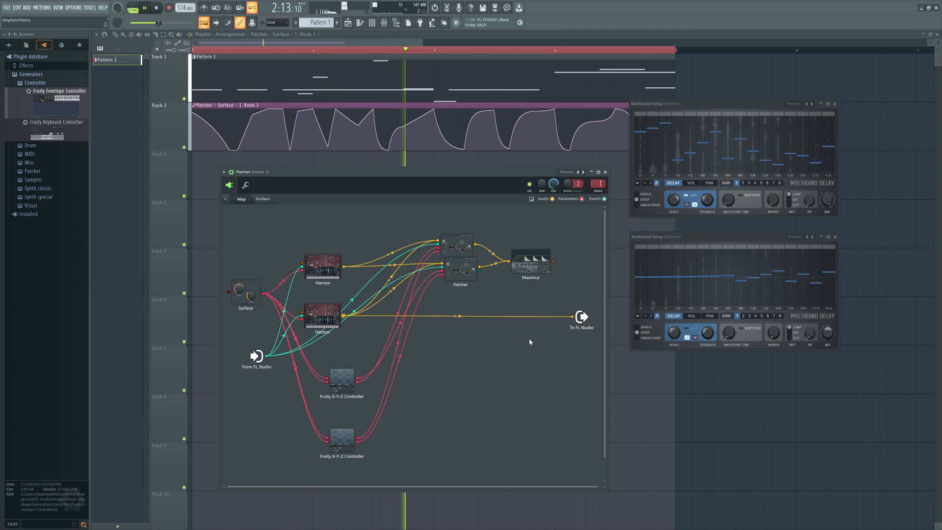
pyautogui.press('space')
pyautogui.moveTo(572, 317); pyautogui.dragTo(505, 358)
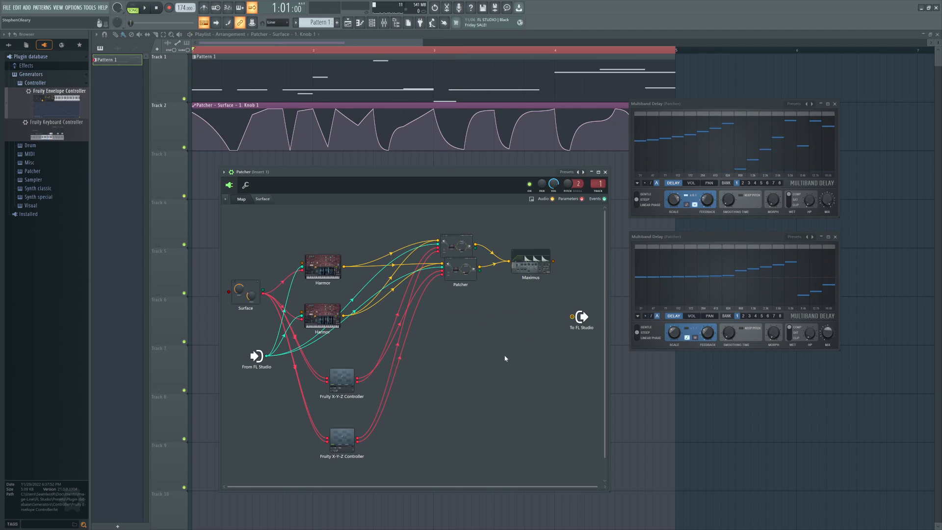
# - Inspect the lower Harmor's part B and effects settings, and view the upper Harmor's advanced settings, closing both windows
pyautogui.click(333, 315)
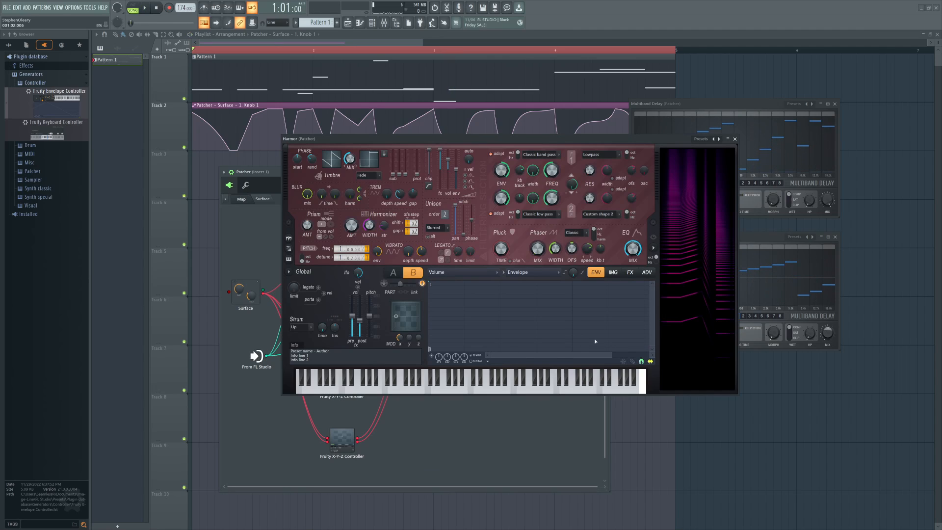
pyautogui.click(630, 272)
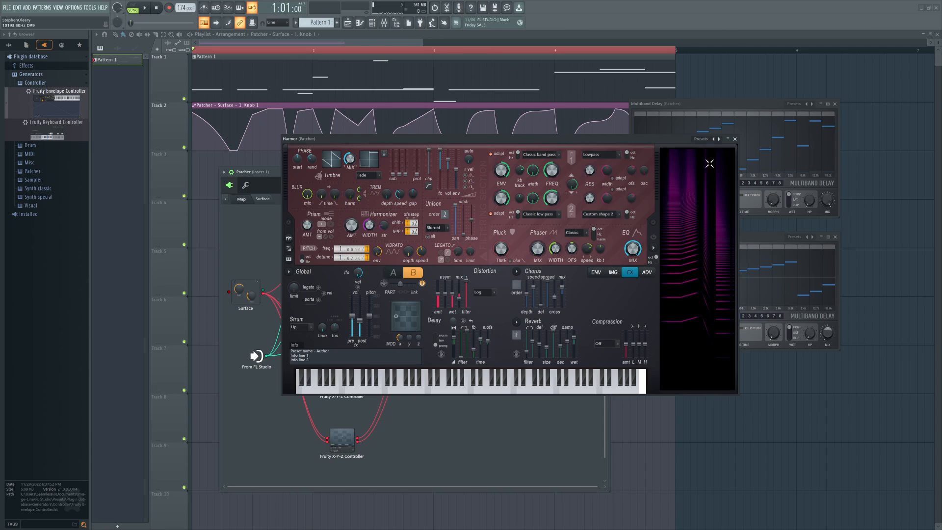
pyautogui.click(734, 139)
pyautogui.click(543, 293)
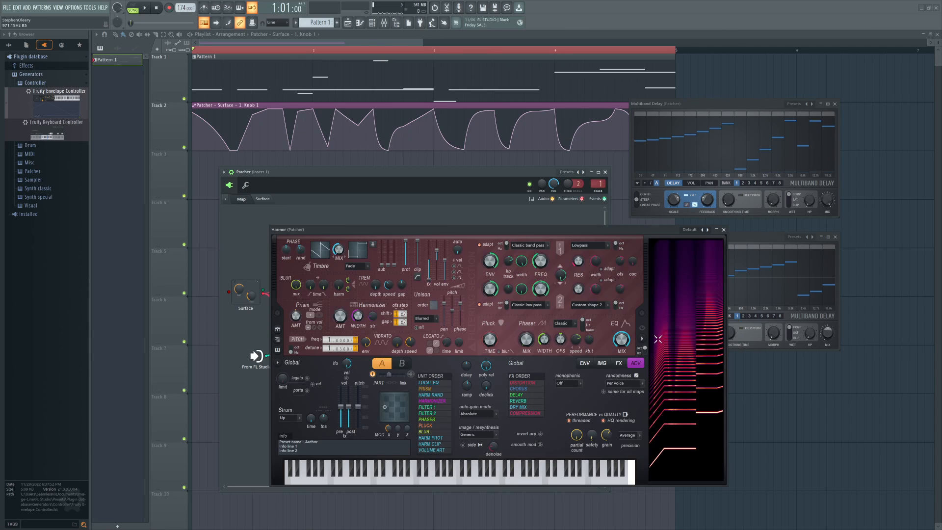
pyautogui.click(723, 229)
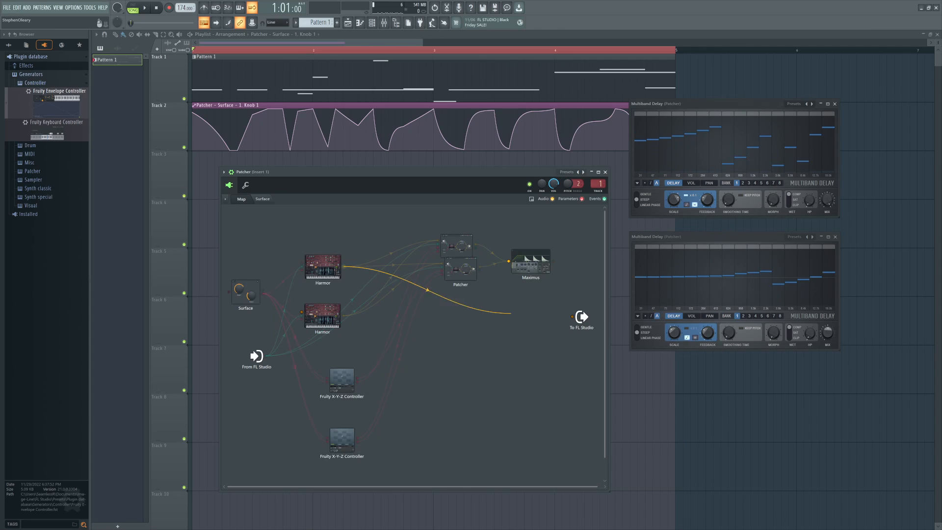
# - Connect the upper Harmor to the FL Studio output and audition the pattern with its window open and moved up
pyautogui.moveTo(510, 312); pyautogui.dragTo(573, 316)
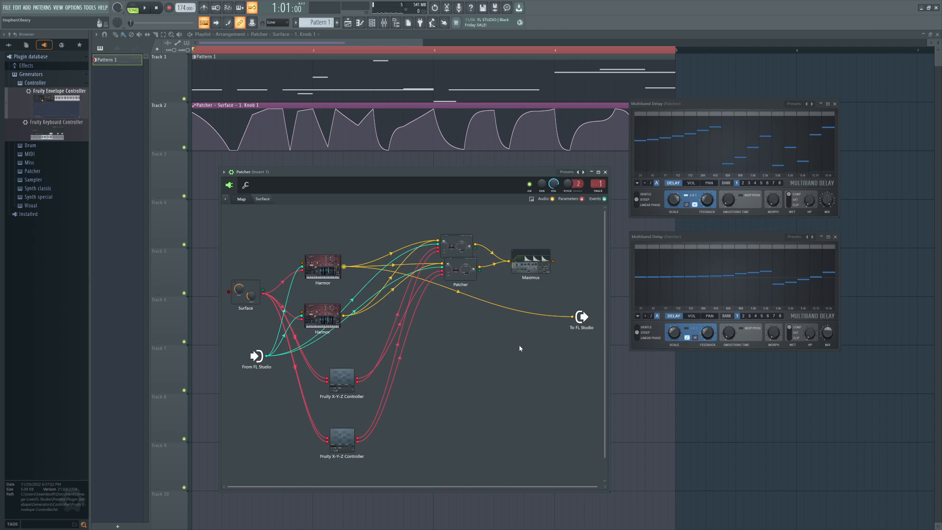
pyautogui.click(323, 267)
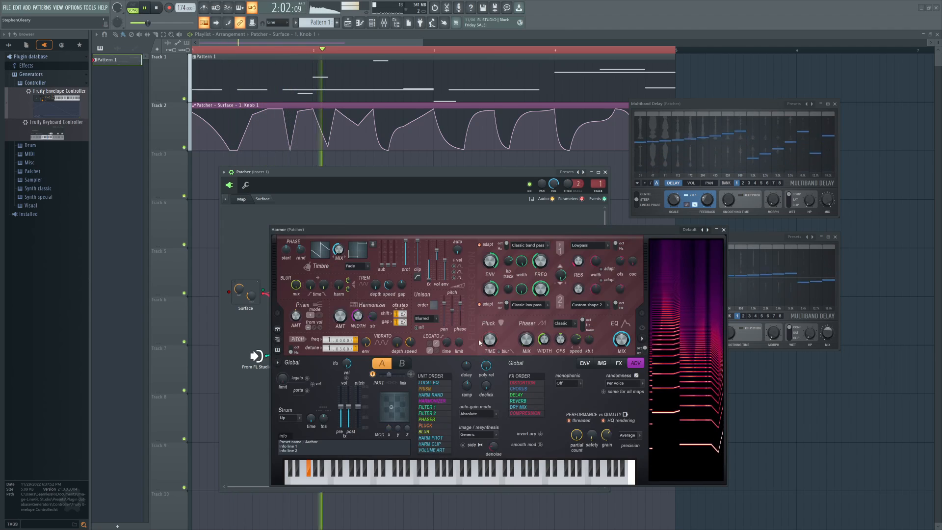
pyautogui.press('space')
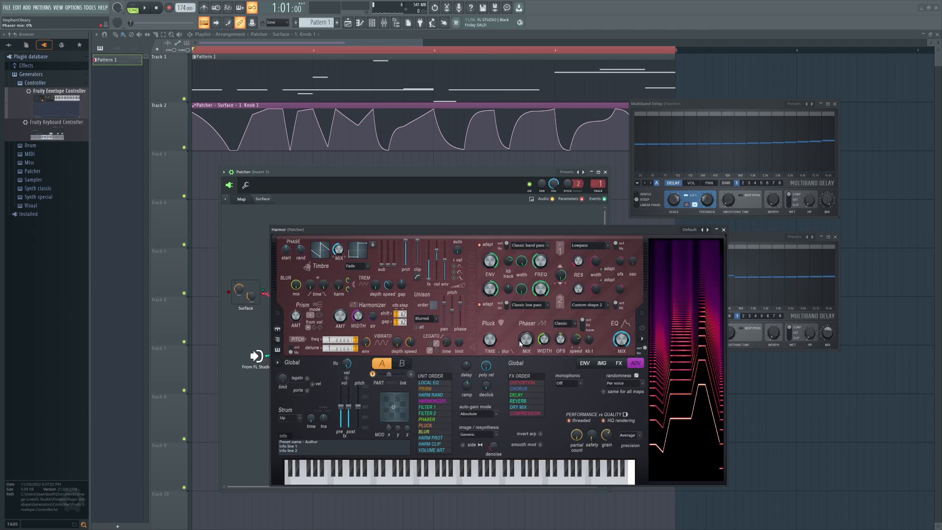
pyautogui.moveTo(507, 234); pyautogui.dragTo(500, 190)
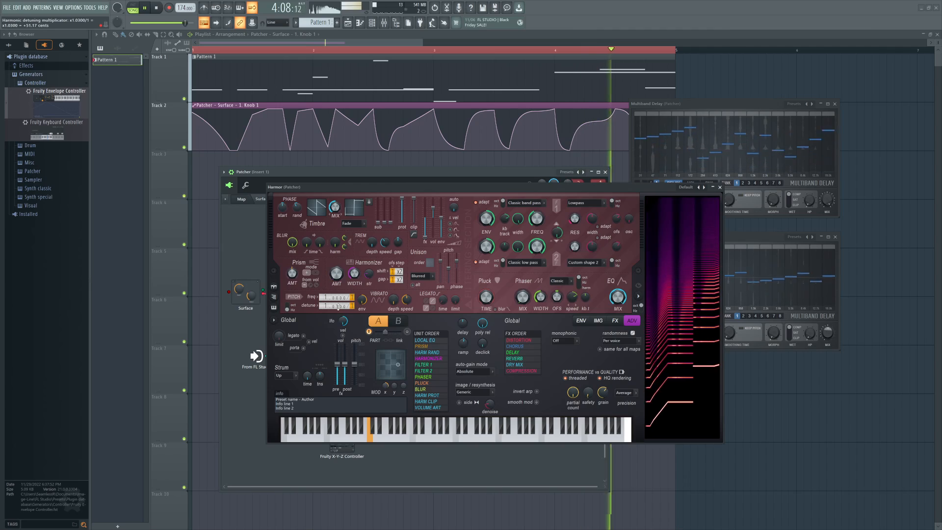
pyautogui.press('space')
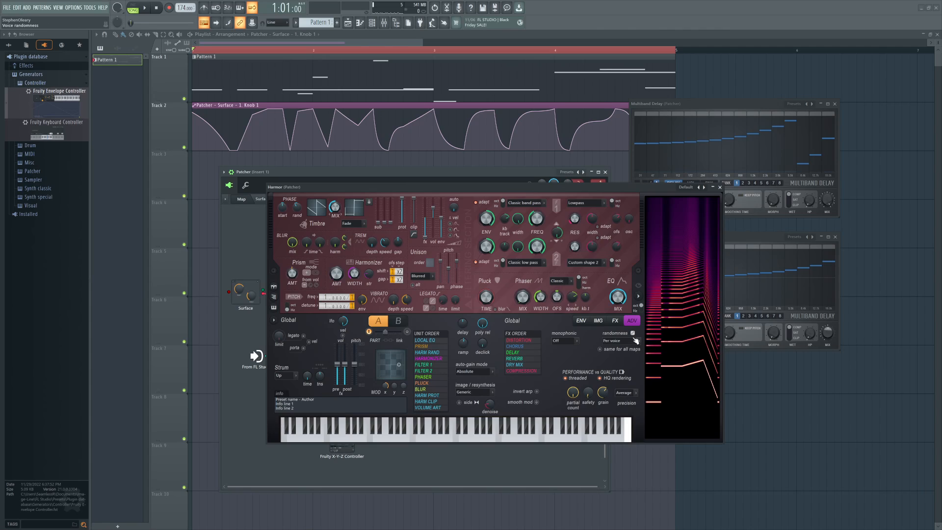
# - Show the upper Harmor's Prism amount envelope and examine the point options of its end point
pyautogui.rightClick(292, 273)
pyautogui.click(307, 290)
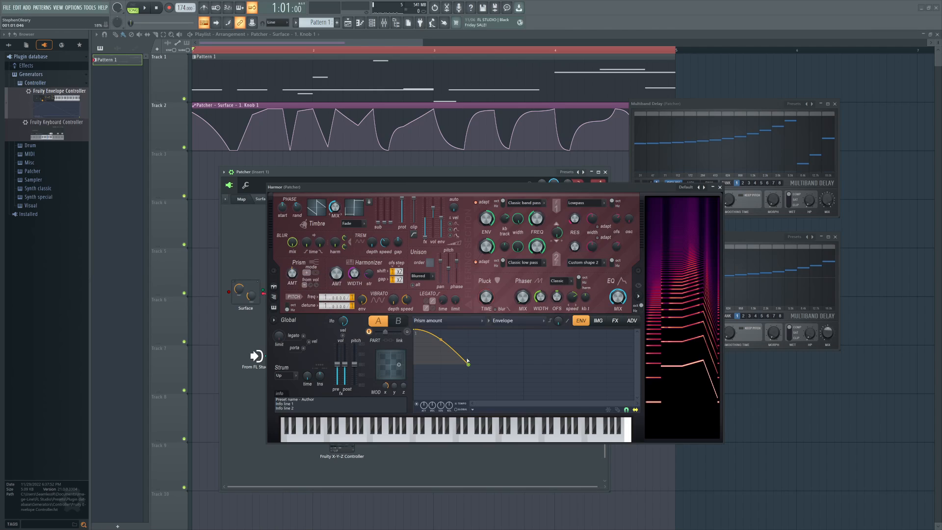
pyautogui.rightClick(468, 364)
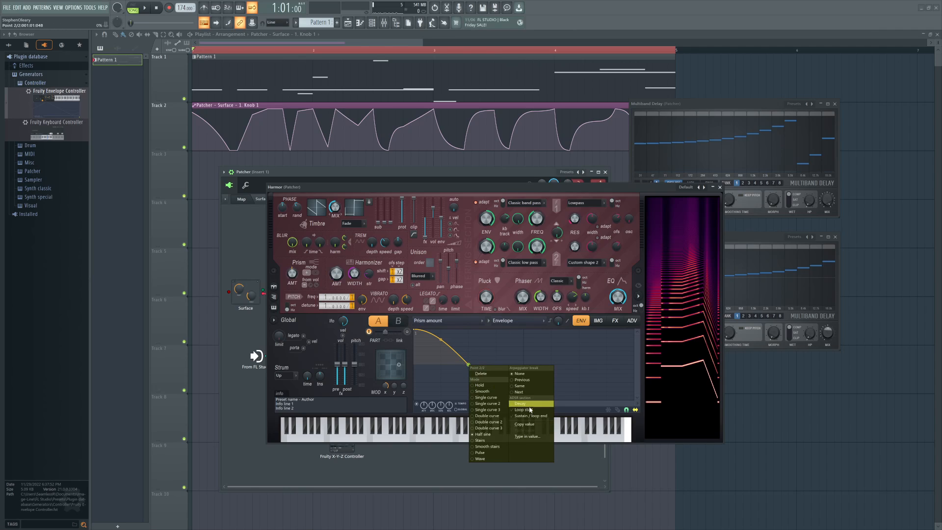
pyautogui.click(530, 415)
# - Display Harmor's Filter 2 mask and audition the pattern while watching the spectrum display
pyautogui.click(529, 324)
pyautogui.click(457, 322)
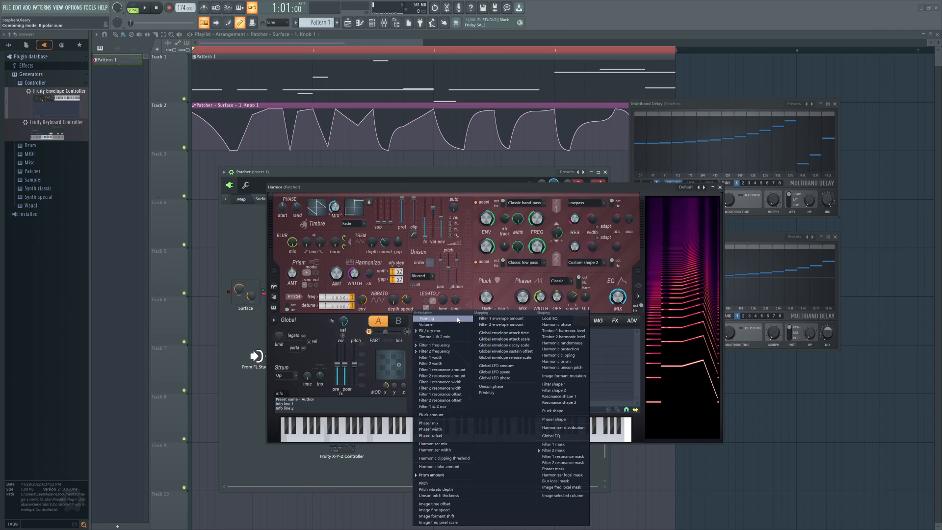
pyautogui.click(562, 450)
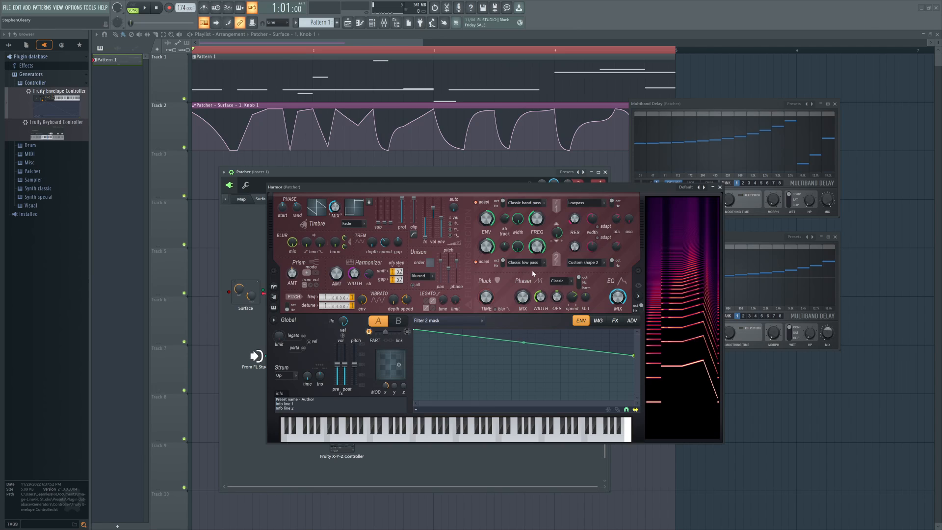
pyautogui.press('space')
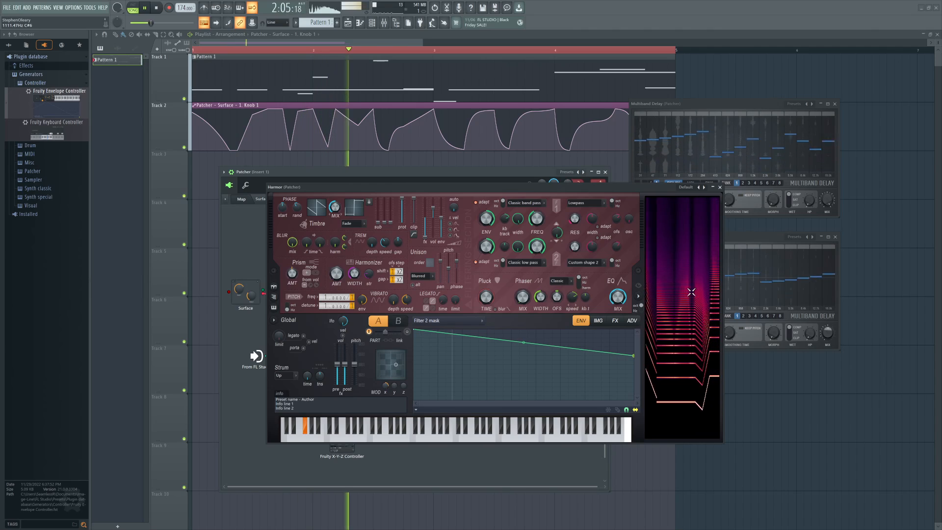
pyautogui.press('space')
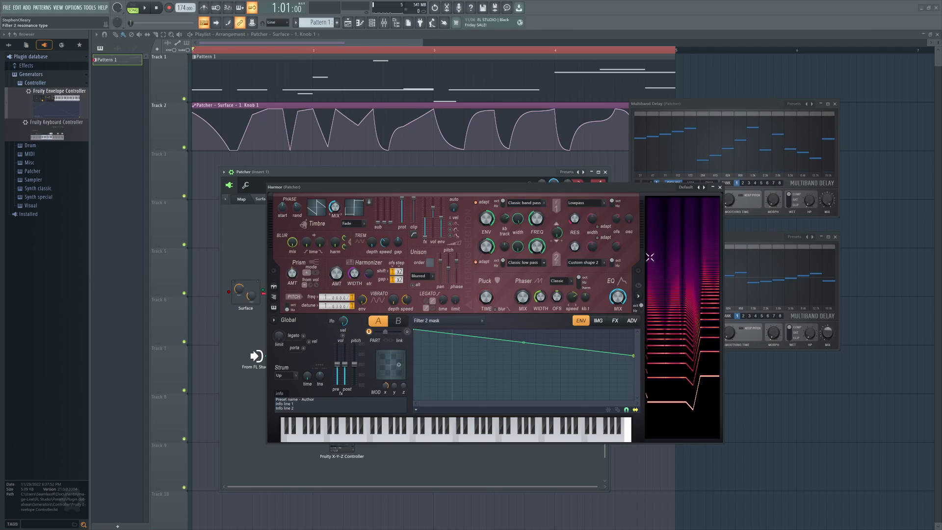
# - Review Harmor's unit order and the Modulation X mapping of the Filter 1 frequency, and close Harmor
pyautogui.click(632, 320)
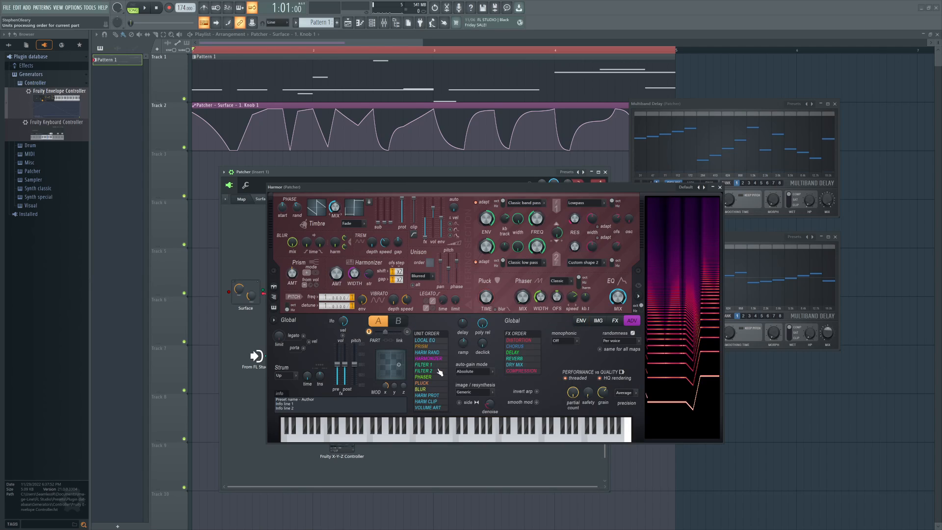
pyautogui.click(554, 266)
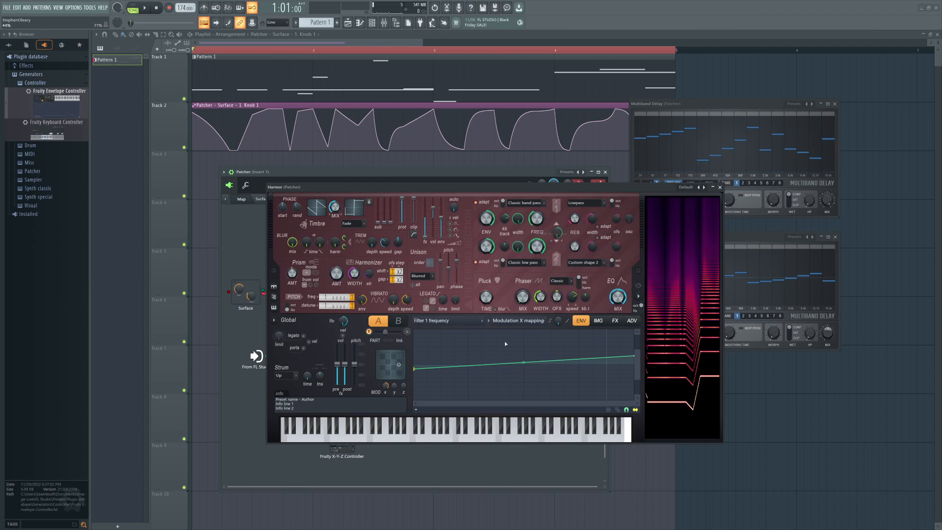
pyautogui.click(720, 187)
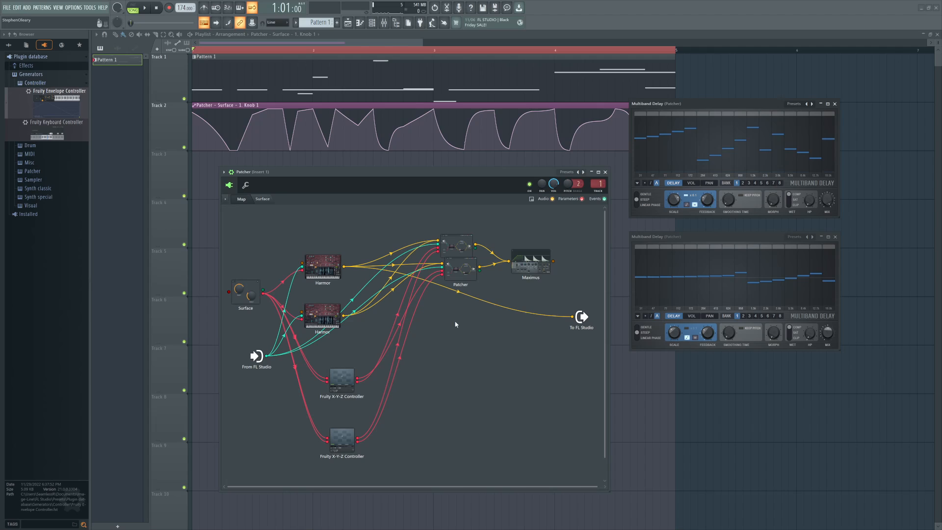
# - View the main Patcher's Surface knob, return to the Map and disconnect the upper Harmor from the FL Studio output
pyautogui.click(269, 199)
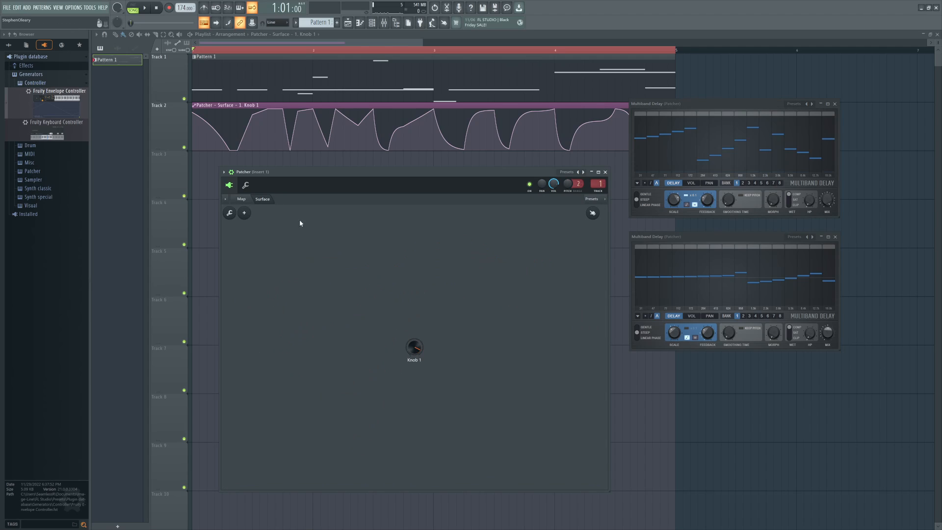
pyautogui.click(241, 200)
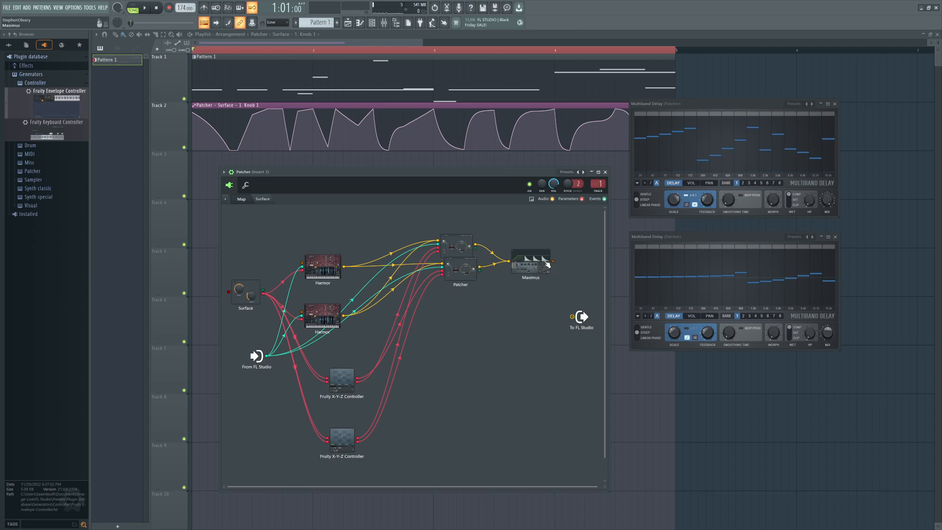
# - Open the upper nested Patcher, check the options of the upper Multiband Delay's first bands, and move the Patcher window down slightly
pyautogui.doubleClick(462, 247)
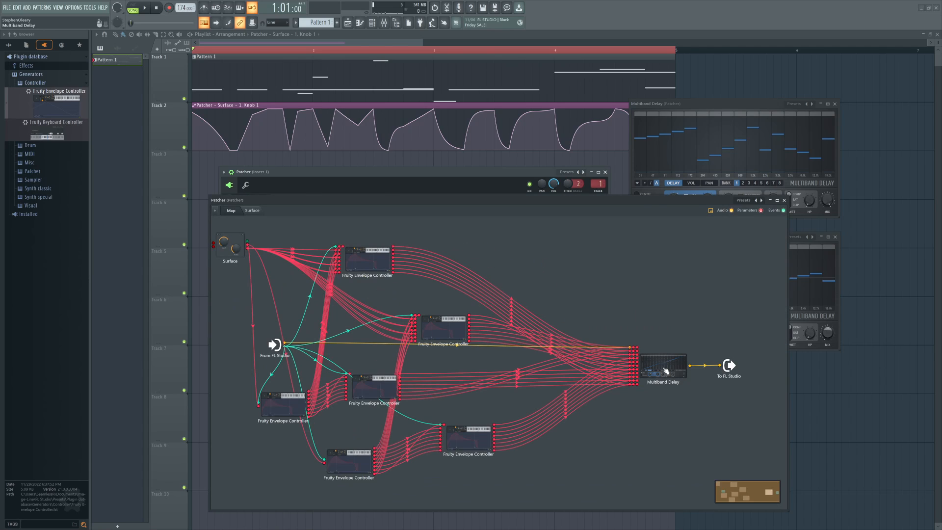
pyautogui.rightClick(640, 129)
pyautogui.rightClick(649, 121)
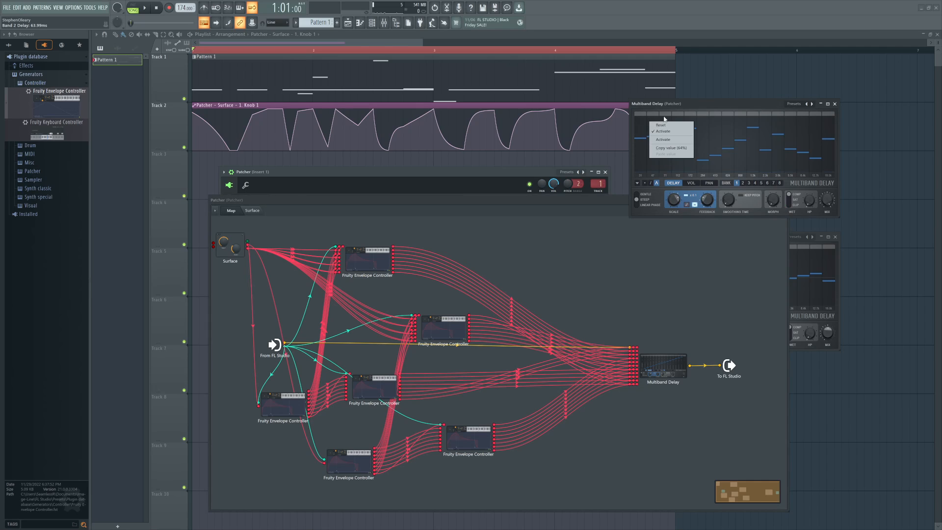
pyautogui.rightClick(664, 116)
pyautogui.moveTo(552, 204); pyautogui.dragTo(555, 211)
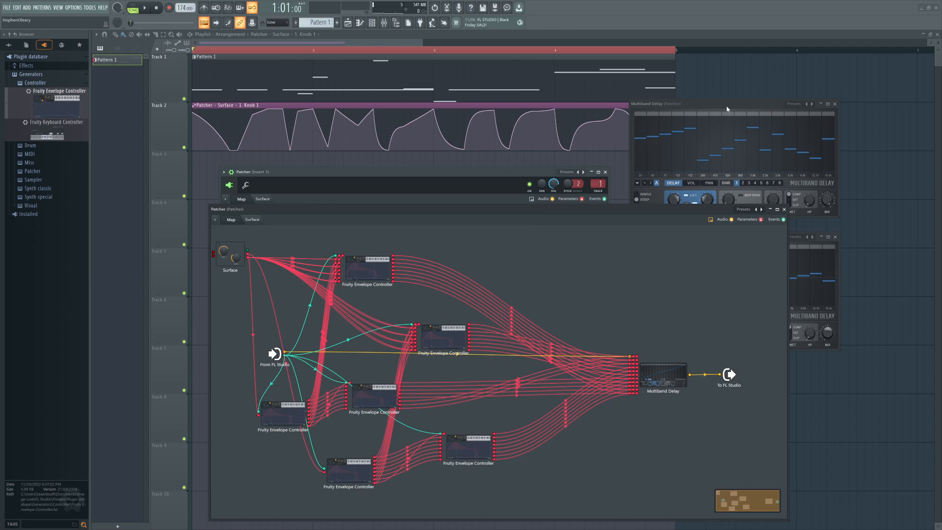
# - Audition the pattern while watching the upper Multiband Delay's delay bands, and again with its volume bands displayed
pyautogui.click(653, 184)
pyautogui.press('space')
pyautogui.press('space')
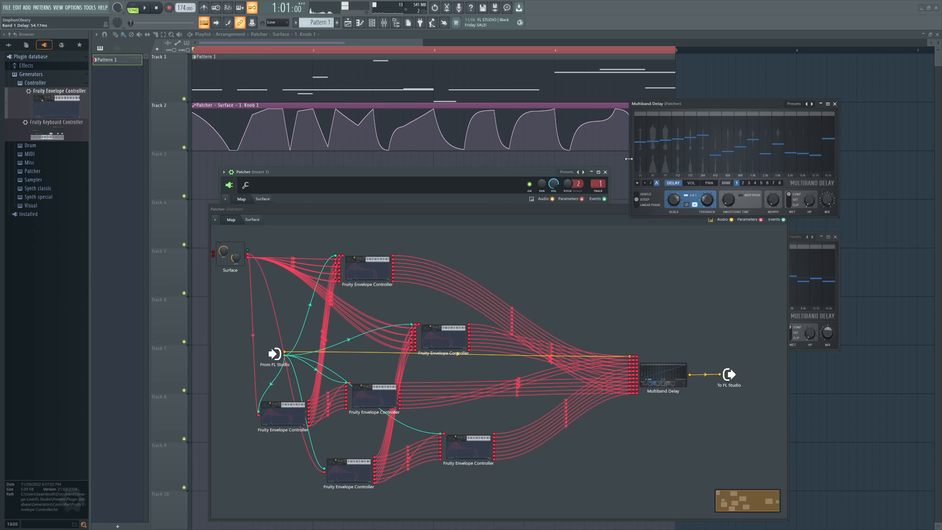
pyautogui.click(692, 184)
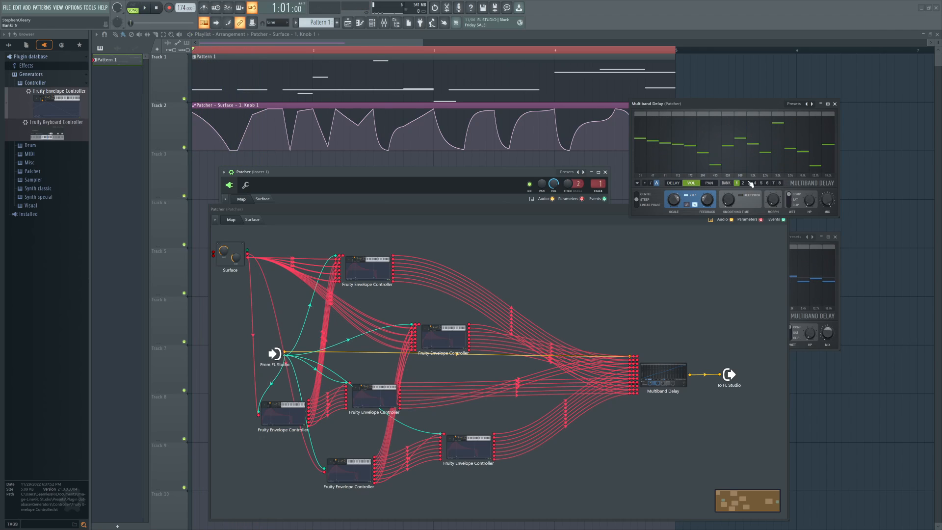
pyautogui.press('space')
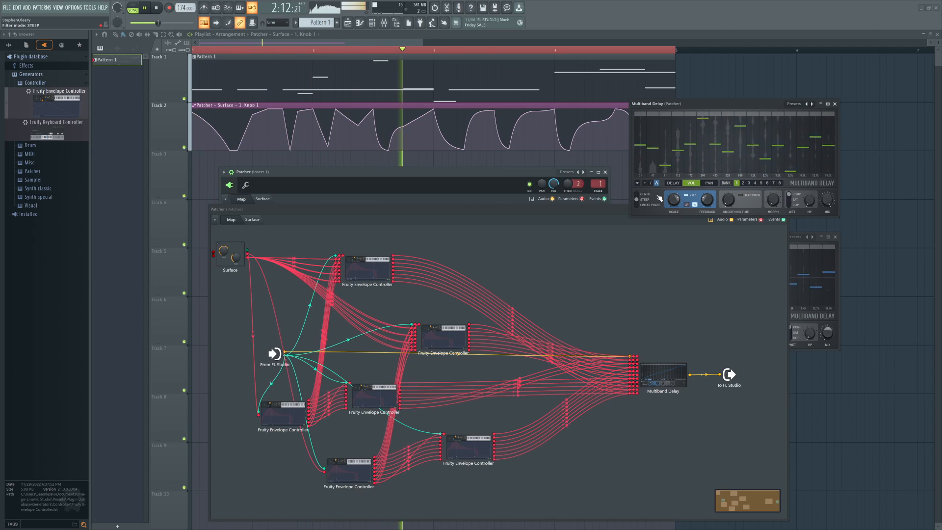
pyautogui.press('space')
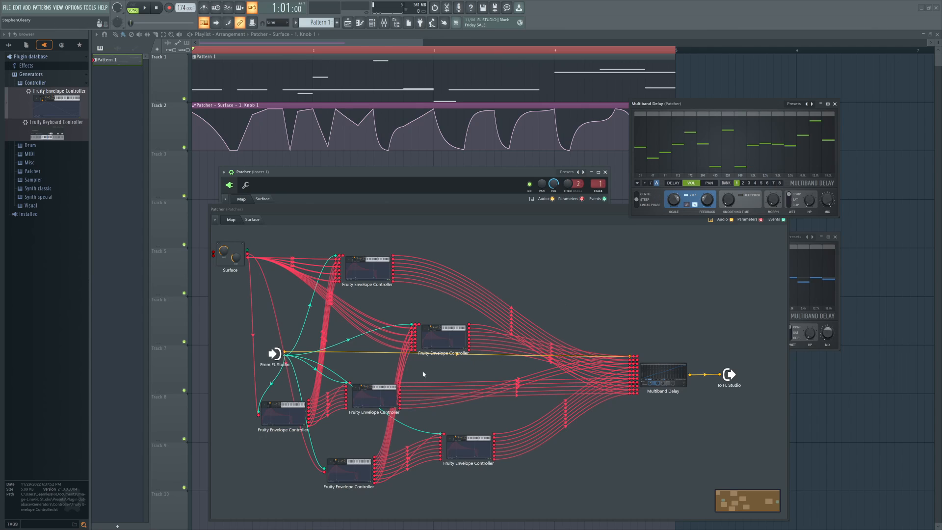
# - Open the upper nested Patcher's middle-right envelope controller at articulator 8, and open the lower-right envelope controller with its window moved aside
pyautogui.click(448, 342)
pyautogui.click(448, 342)
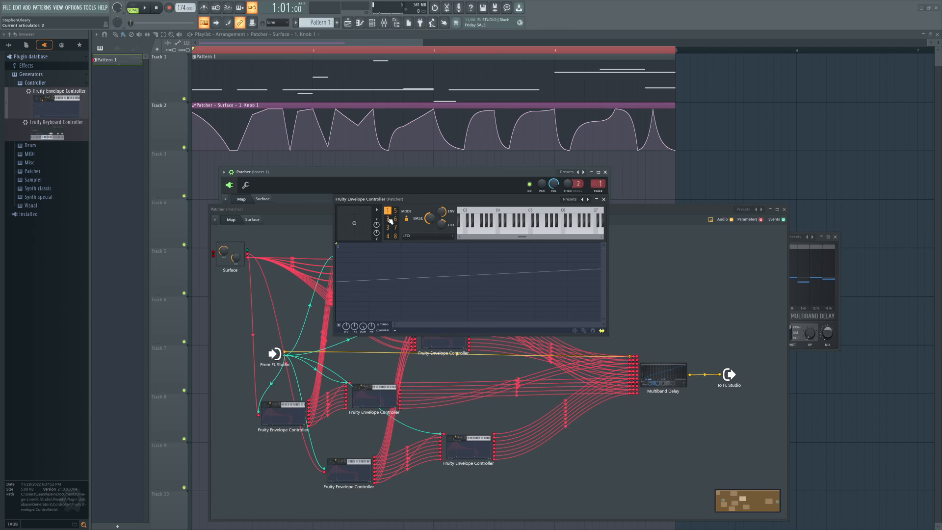
pyautogui.click(396, 236)
pyautogui.doubleClick(473, 449)
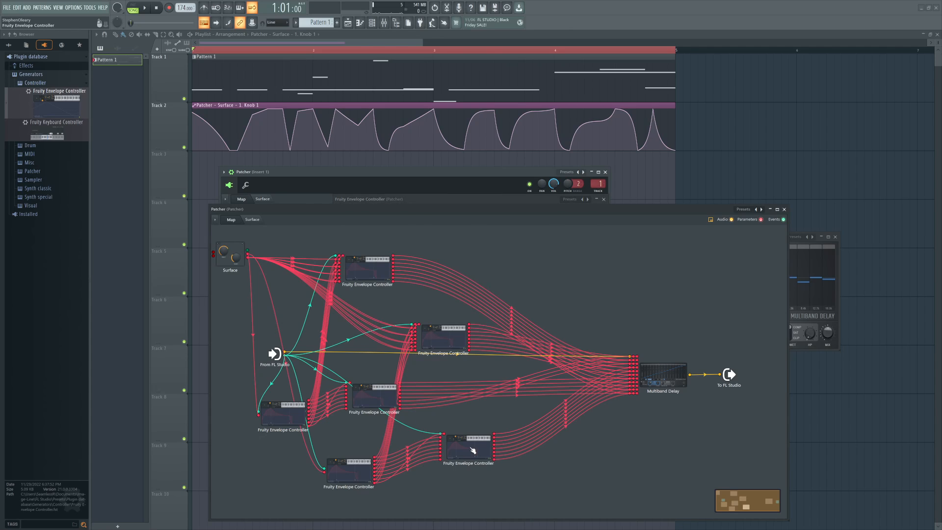
pyautogui.moveTo(410, 200); pyautogui.dragTo(679, 209)
# - Reopen the middle-right envelope controller, show articulator 8 in the lower-right one, and stack the two windows
pyautogui.doubleClick(446, 343)
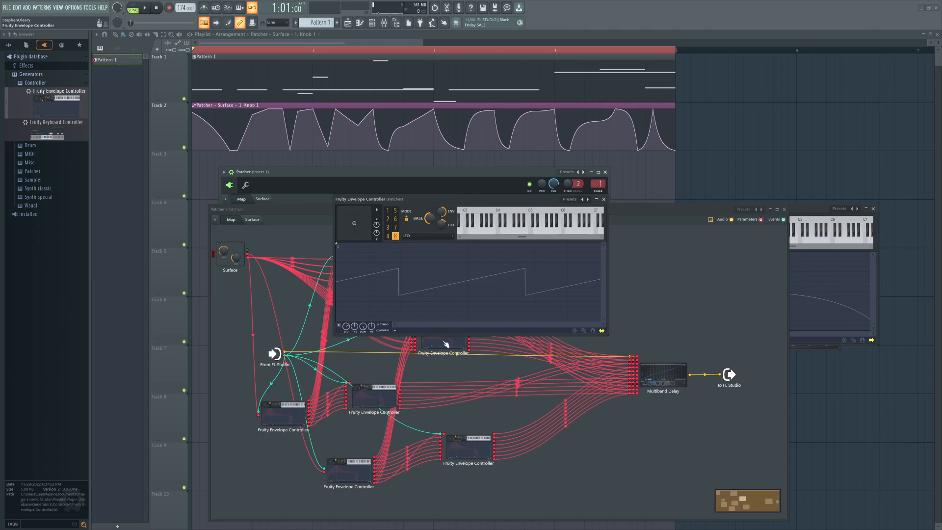
pyautogui.moveTo(510, 195); pyautogui.dragTo(456, 188)
pyautogui.moveTo(810, 209); pyautogui.dragTo(770, 182)
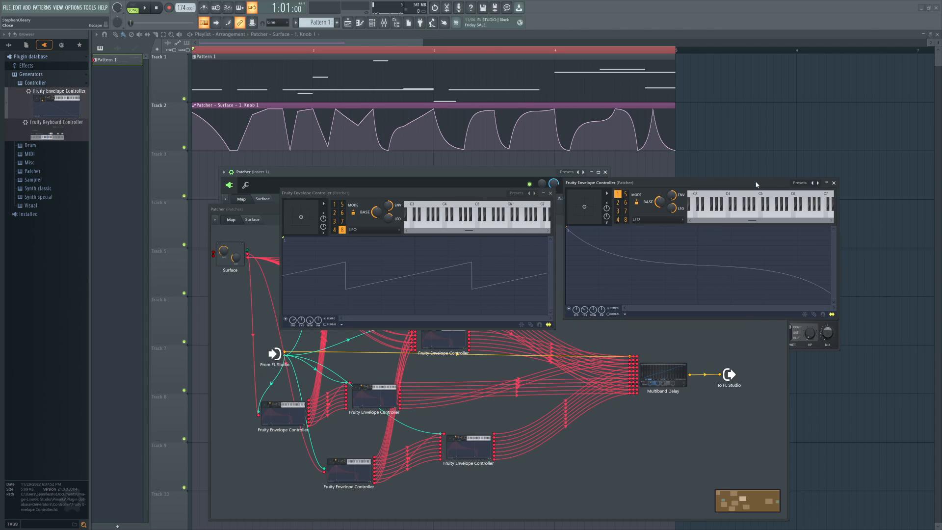
pyautogui.click(625, 219)
pyautogui.moveTo(641, 184); pyautogui.dragTo(357, 306)
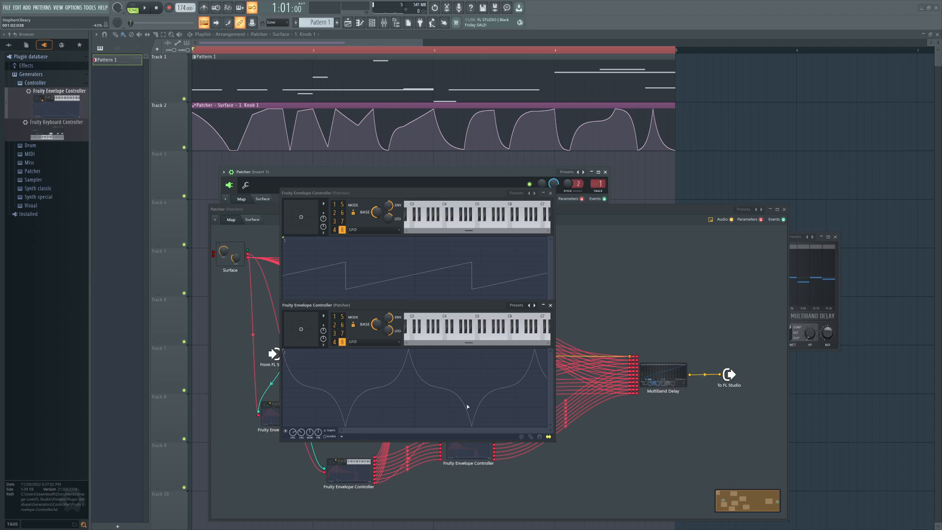
# - View the upper nested Patcher's Surface knobs, close that Patcher, and move both envelope controller windows clear of the main map
pyautogui.click(252, 220)
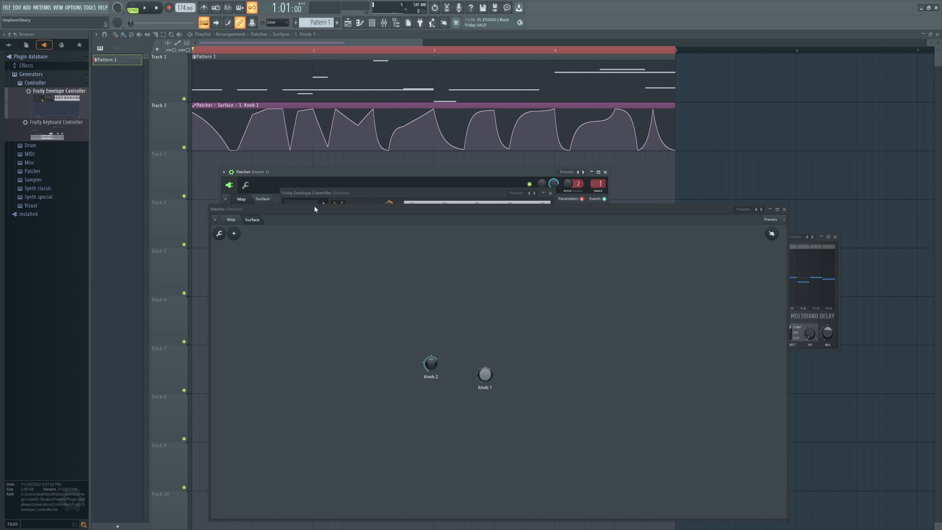
pyautogui.click(233, 220)
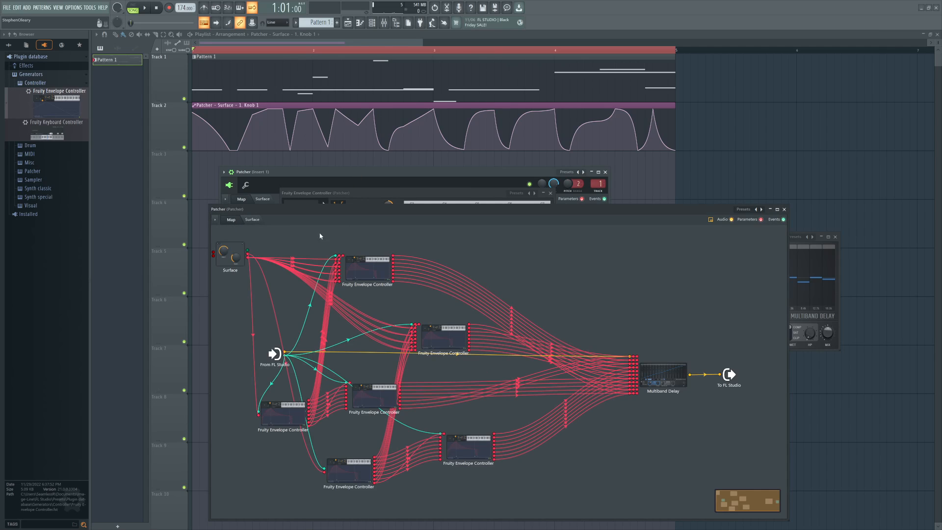
pyautogui.click(785, 209)
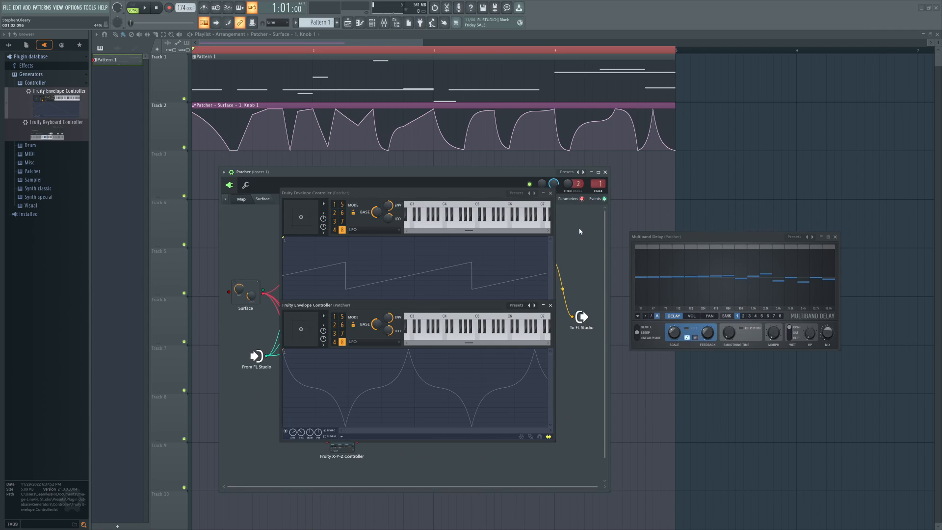
pyautogui.moveTo(471, 193); pyautogui.dragTo(786, 183)
pyautogui.moveTo(513, 305); pyautogui.dragTo(781, 309)
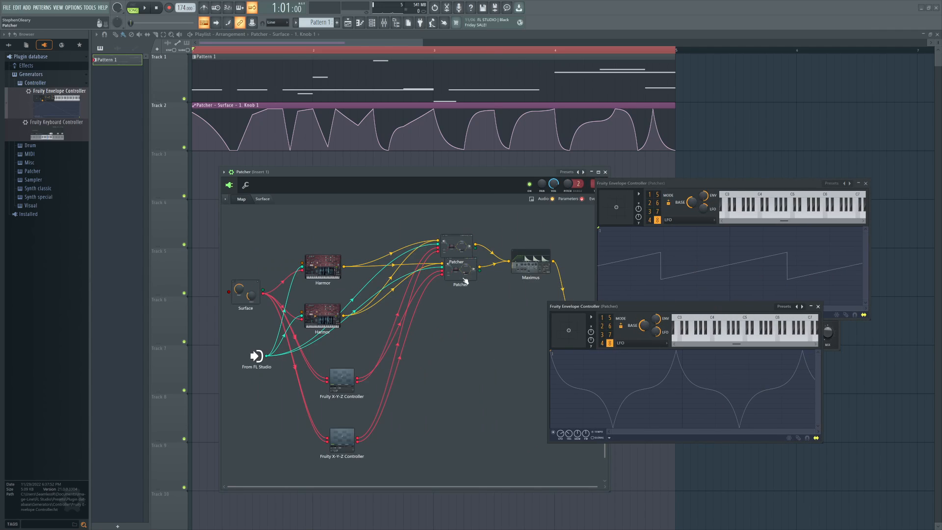
# - View the lower nested Patcher's Depth and Speed knobs, and audition the pattern while watching both envelope controllers' articulator 8 LFO curves
pyautogui.click(462, 271)
pyautogui.click(593, 275)
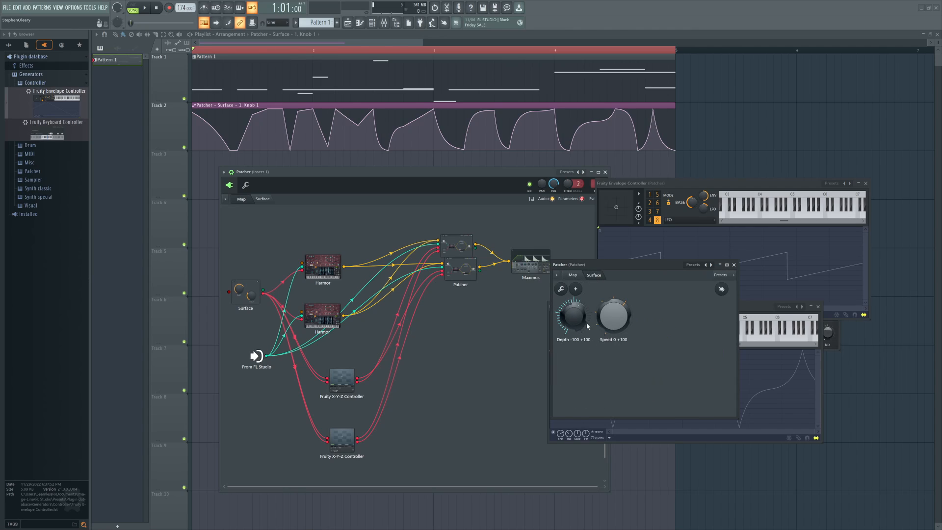
pyautogui.click(705, 212)
pyautogui.press('space')
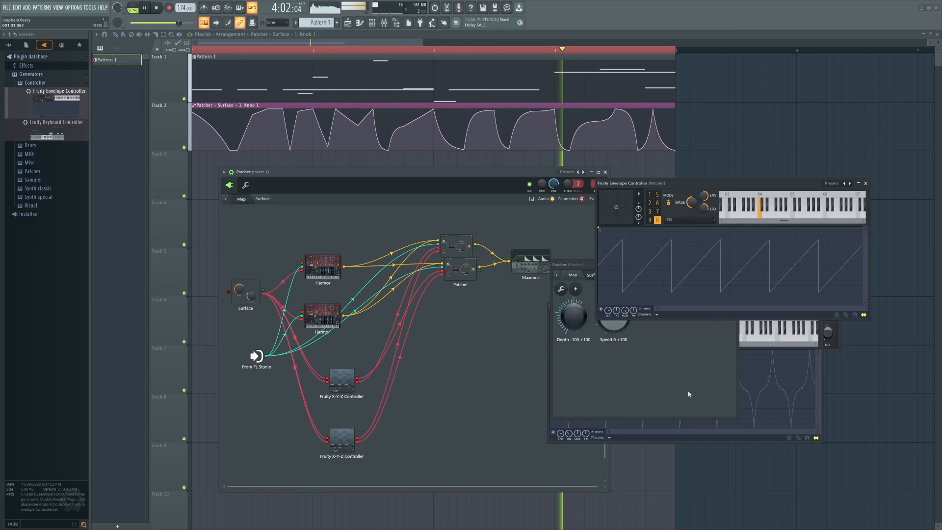
pyautogui.click(741, 440)
pyautogui.press('space')
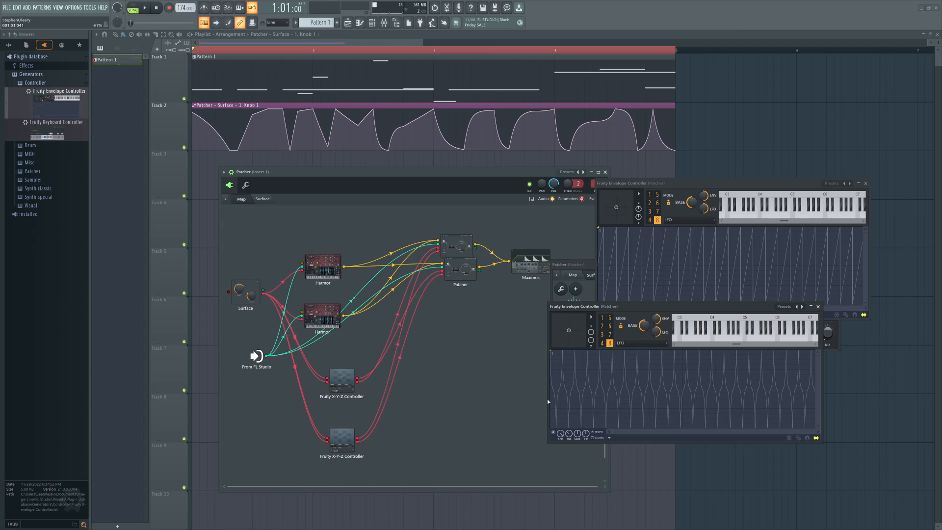
# - Show the lower nested Patcher's Map, enlarge its window, and move the two leftmost envelope controllers above and below the From FL Studio node
pyautogui.click(550, 284)
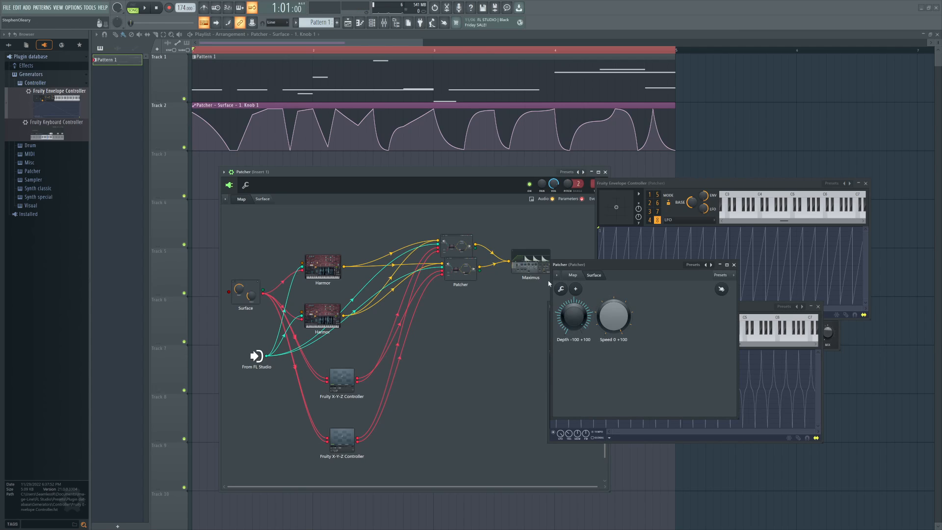
pyautogui.click(573, 274)
pyautogui.moveTo(622, 265); pyautogui.dragTo(408, 233)
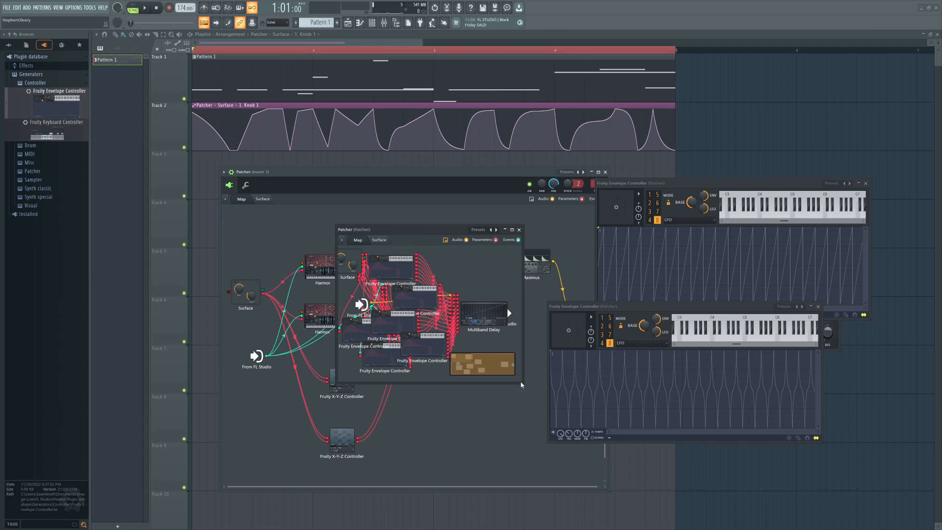
pyautogui.moveTo(521, 385); pyautogui.dragTo(782, 498)
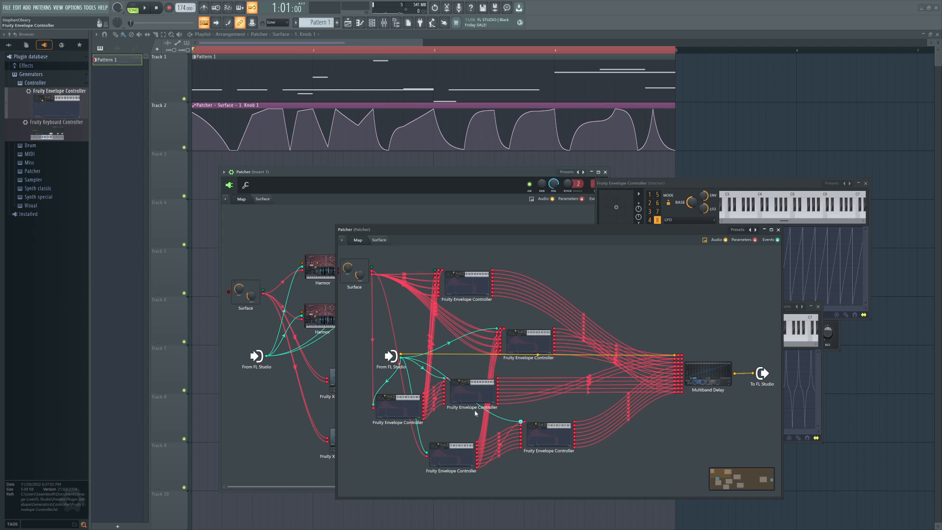
pyautogui.moveTo(399, 406); pyautogui.dragTo(387, 331)
pyautogui.moveTo(452, 455); pyautogui.dragTo(378, 416)
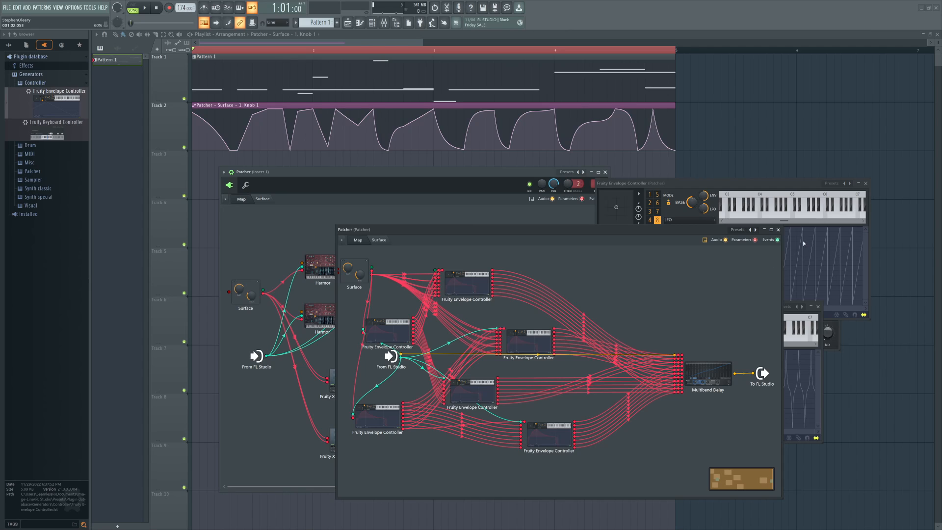
# - Close the lower nested Patcher, align the two envelope controller windows one above the other, and audition the pattern while watching their LFOs
pyautogui.click(778, 230)
pyautogui.moveTo(712, 309); pyautogui.dragTo(759, 331)
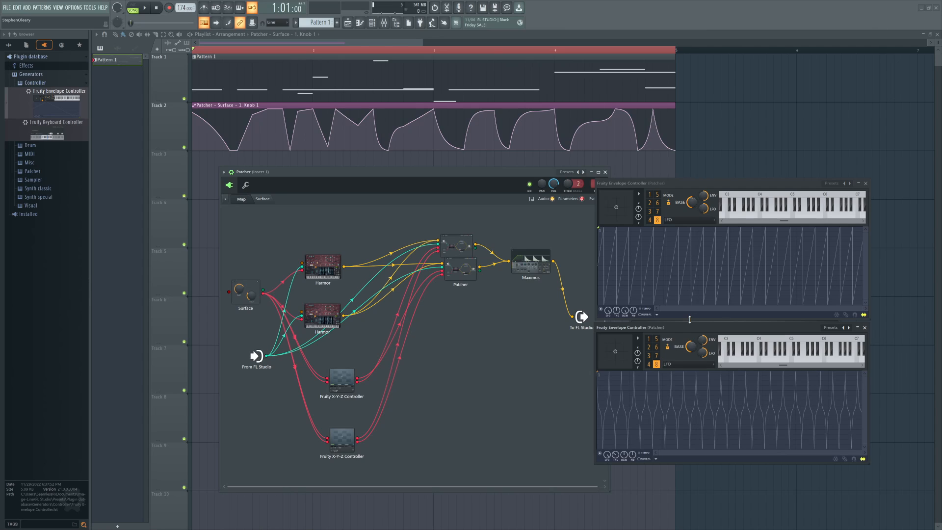
pyautogui.press('space')
pyautogui.press('space')
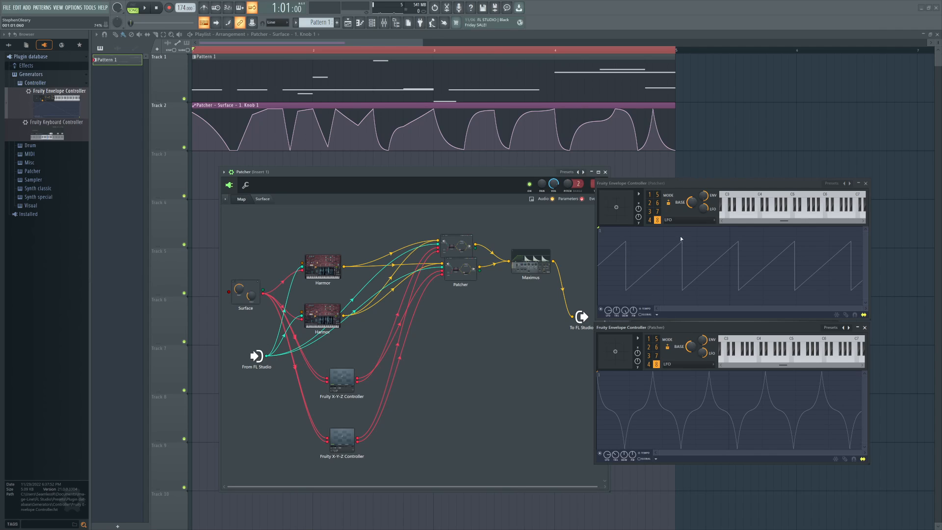
# - Open the upper nested Patcher's Multiband Delay and audition the pattern with its volume bands displayed, and again with its delay bands
pyautogui.click(448, 256)
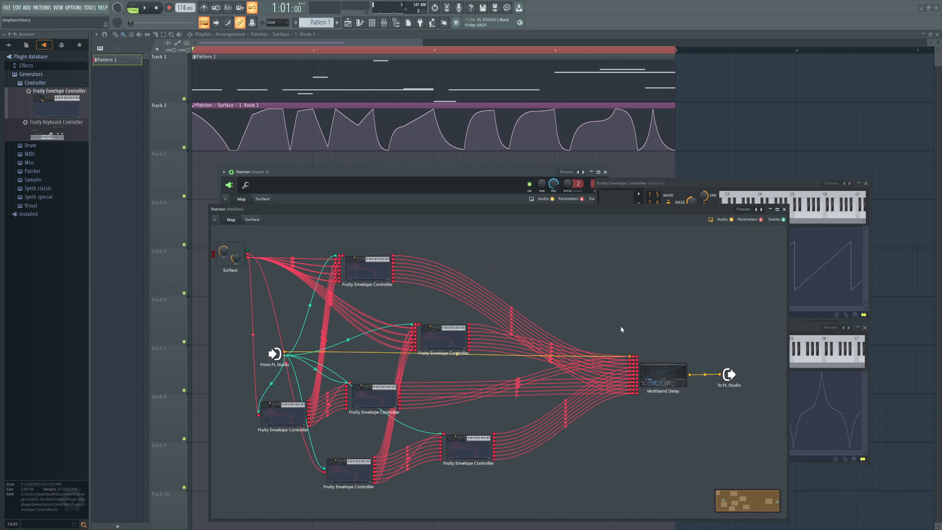
pyautogui.click(666, 382)
pyautogui.press('space')
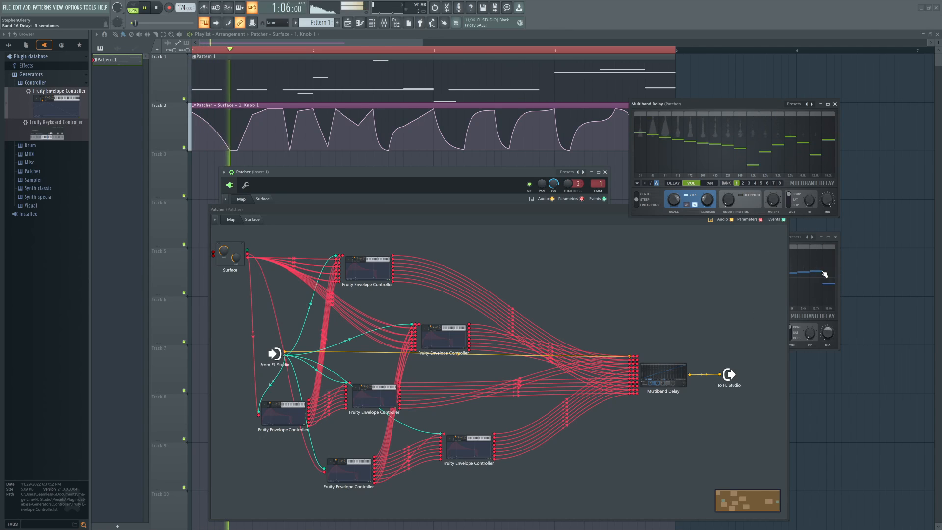
pyautogui.press('space')
pyautogui.click(673, 183)
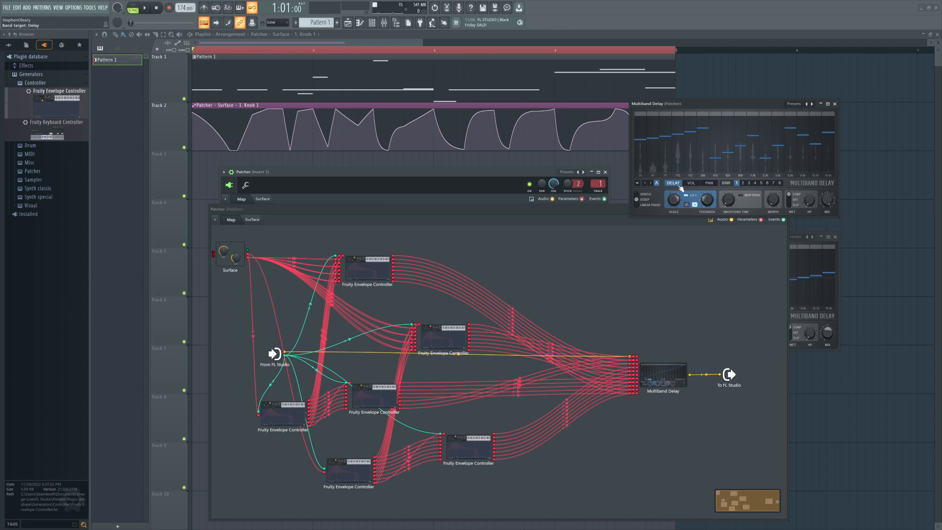
pyautogui.press('space')
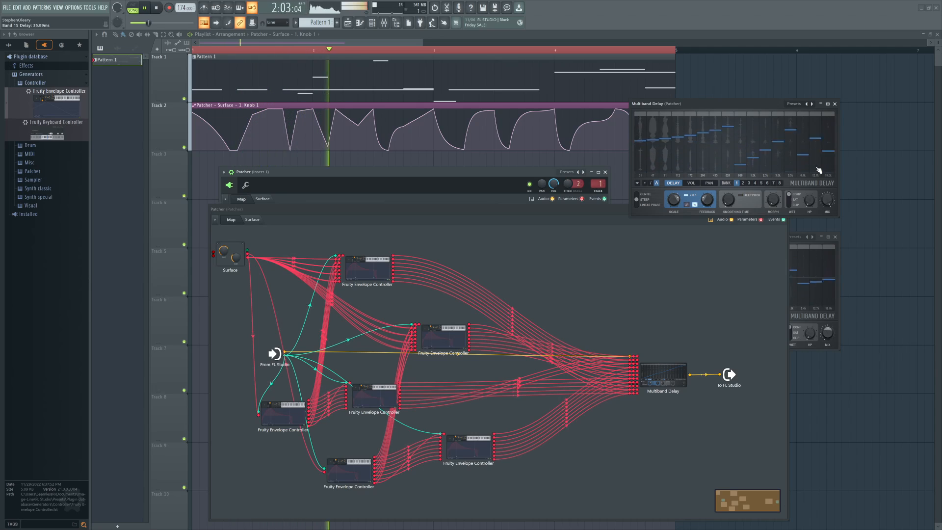
pyautogui.press('space')
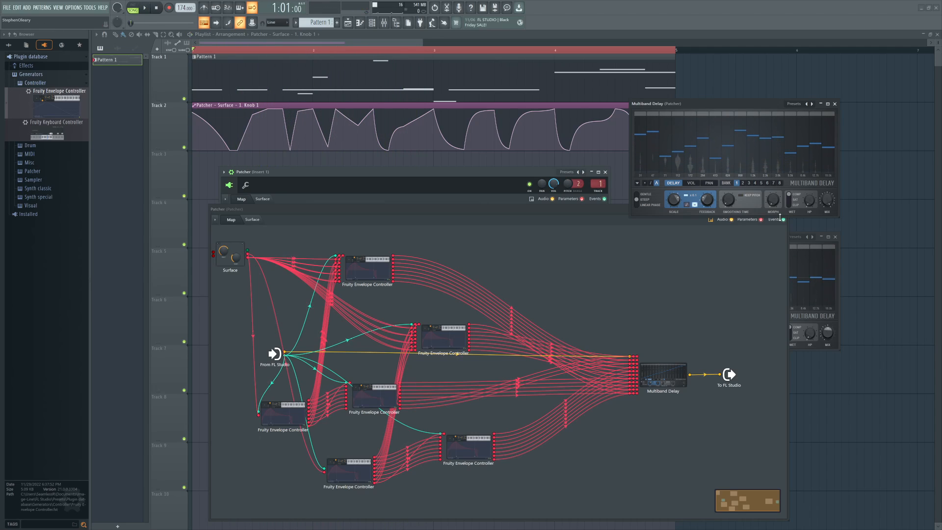
# - Close the upper nested Patcher, place the lower Multiband Delay directly beneath the other, and space the lower Patcher node farther down the main map
pyautogui.click(617, 210)
pyautogui.click(785, 209)
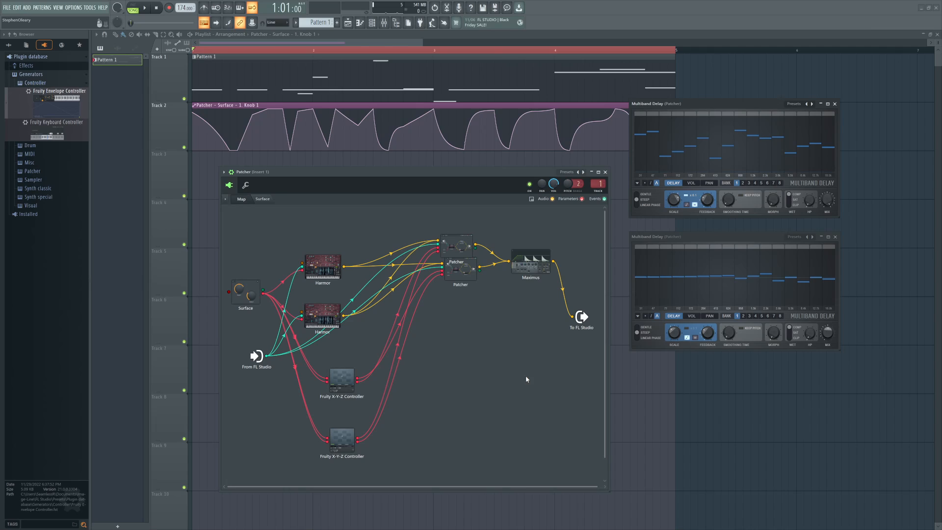
pyautogui.moveTo(686, 238); pyautogui.dragTo(688, 227)
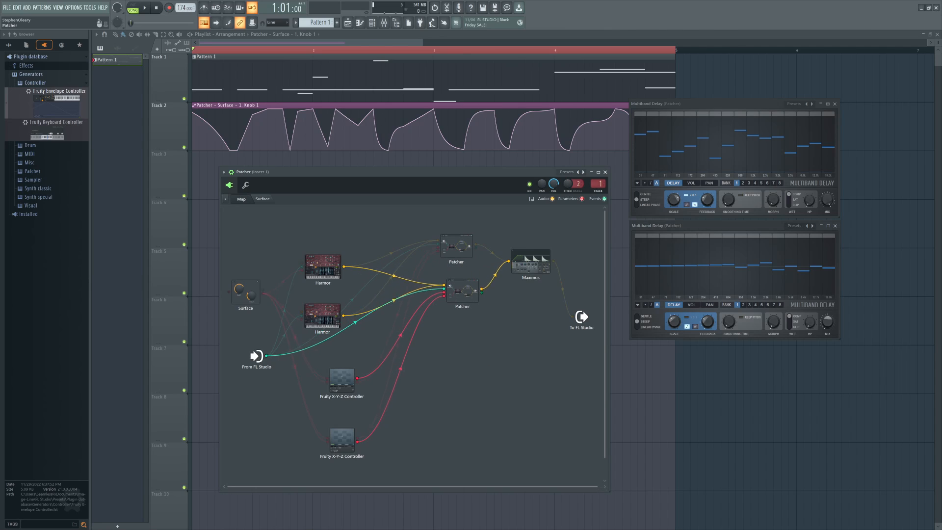
pyautogui.click(462, 287)
pyautogui.click(778, 229)
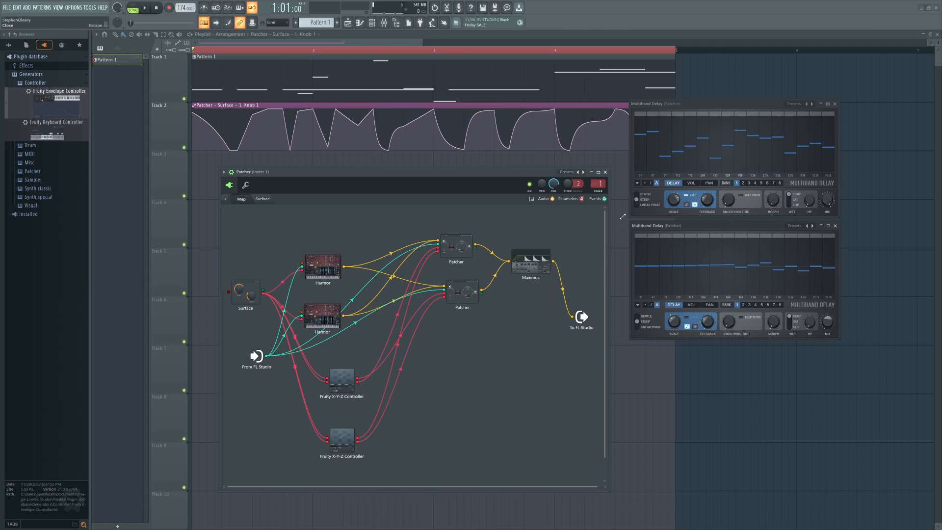
pyautogui.moveTo(480, 176)
pyautogui.mouseDown()
pyautogui.moveTo(501, 187)
pyautogui.moveTo(487, 173)
pyautogui.mouseUp()
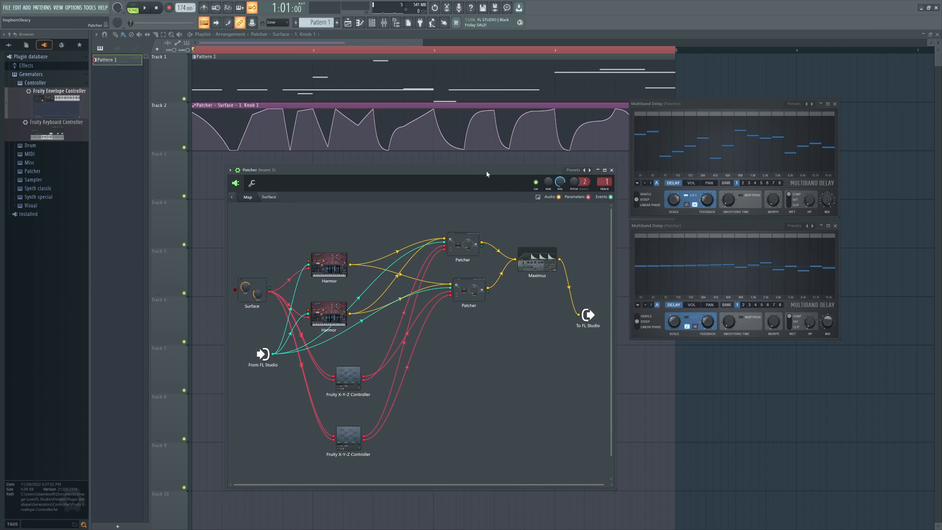
# - Review the lower nested Patcher's Surface and Map, close it, and inspect the Maximus settings before closing that plugin
pyautogui.click(469, 292)
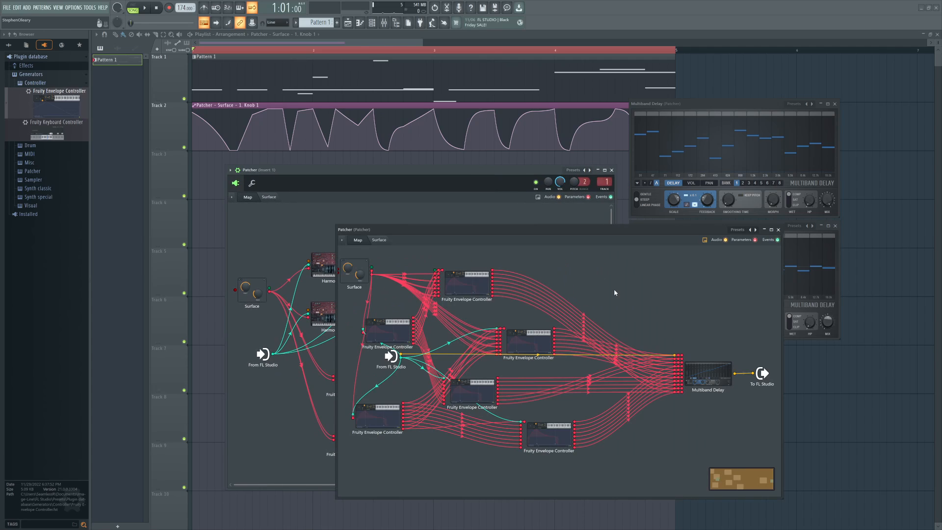
pyautogui.click(379, 239)
pyautogui.click(358, 240)
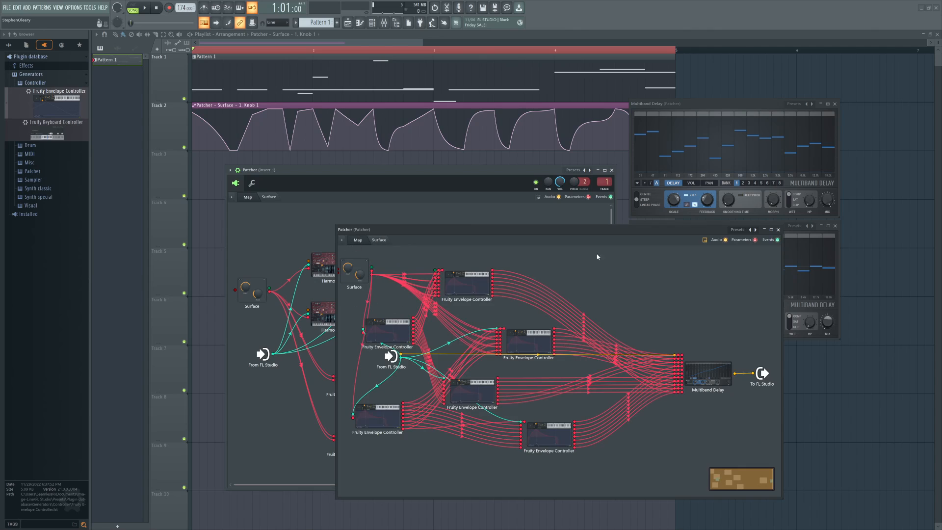
pyautogui.click(780, 231)
pyautogui.click(539, 261)
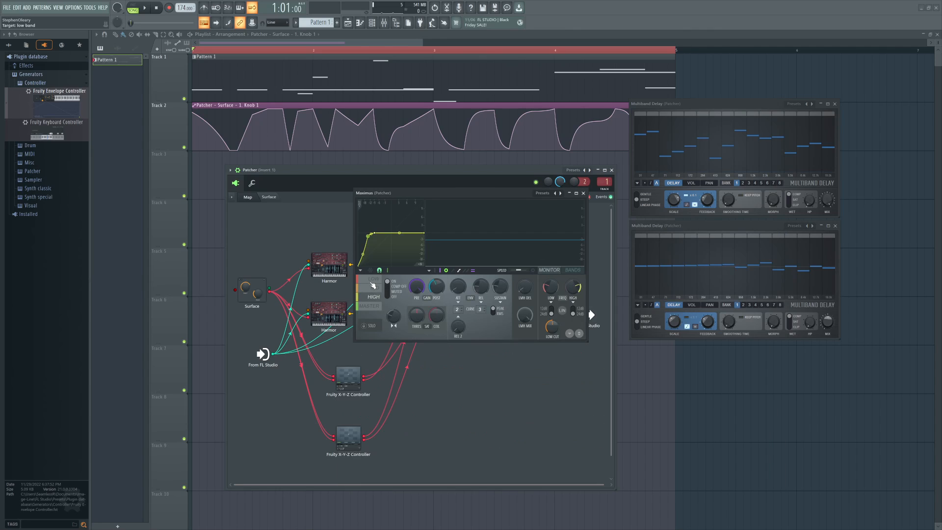
pyautogui.click(583, 193)
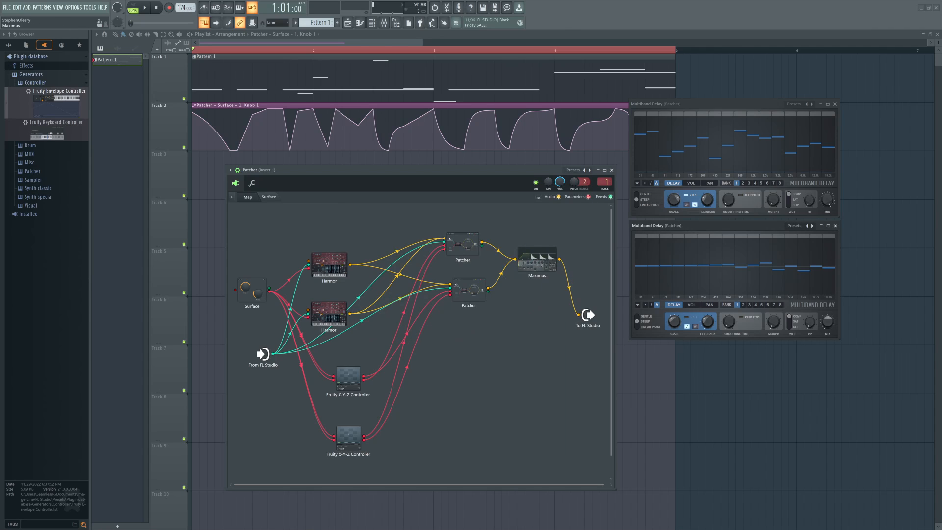
# - Move Maximus up, connect both nested Patchers' audio outputs directly to the FL Studio output, bypassing Maximus, and audition the pattern
pyautogui.moveTo(537, 260); pyautogui.dragTo(540, 250)
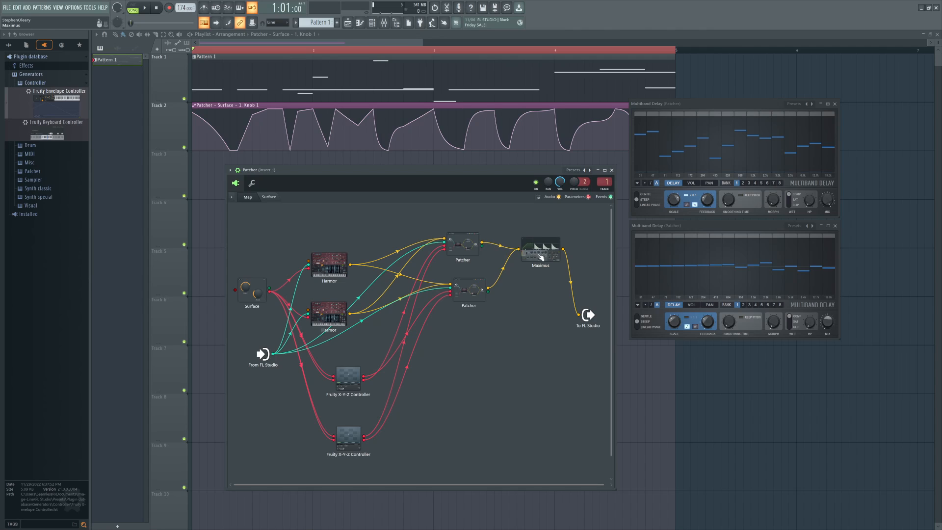
pyautogui.moveTo(482, 242); pyautogui.dragTo(579, 314)
pyautogui.moveTo(488, 288); pyautogui.dragTo(580, 314)
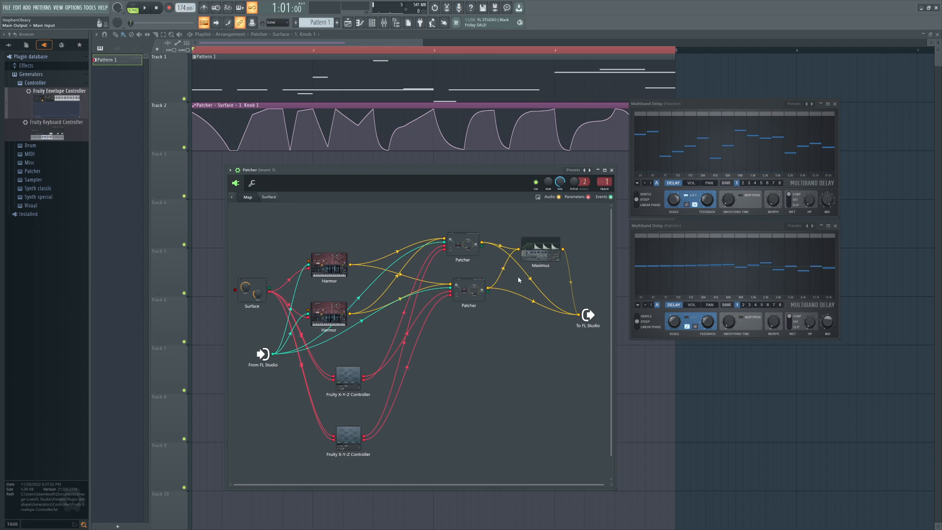
pyautogui.press('space')
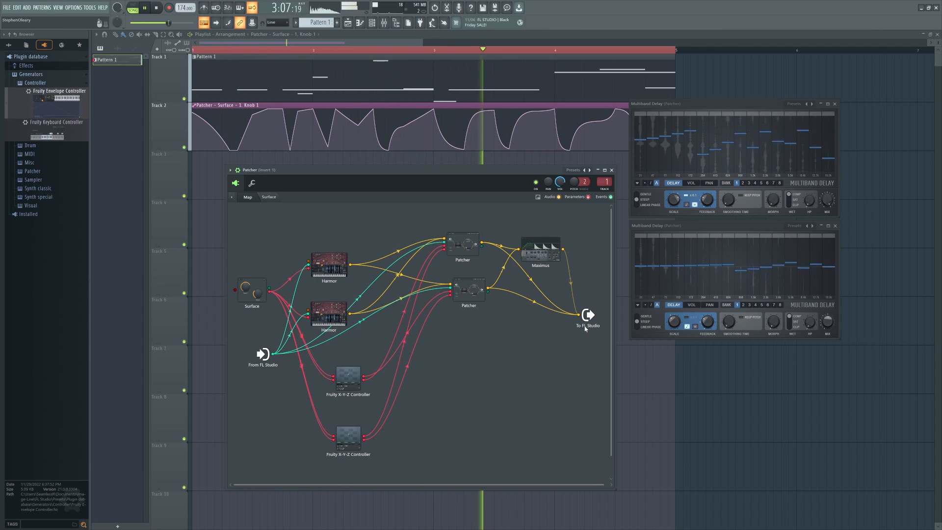
pyautogui.press('space')
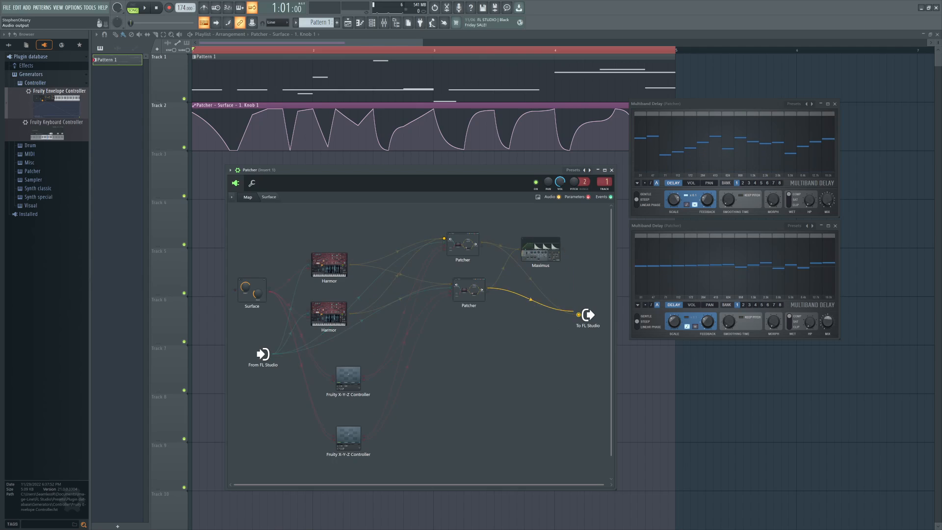
# - Remove both nested Patchers' direct output connections, move Maximus back down, and connect its audio output to the FL Studio output
pyautogui.moveTo(578, 315); pyautogui.dragTo(561, 314)
pyautogui.moveTo(578, 314); pyautogui.dragTo(552, 317)
pyautogui.moveTo(550, 257); pyautogui.dragTo(542, 278)
pyautogui.moveTo(555, 270); pyautogui.dragTo(579, 315)
# - Audition the pattern through the restored Maximus routing with the Maximus plugin open
pyautogui.press('space')
pyautogui.doubleClick(532, 270)
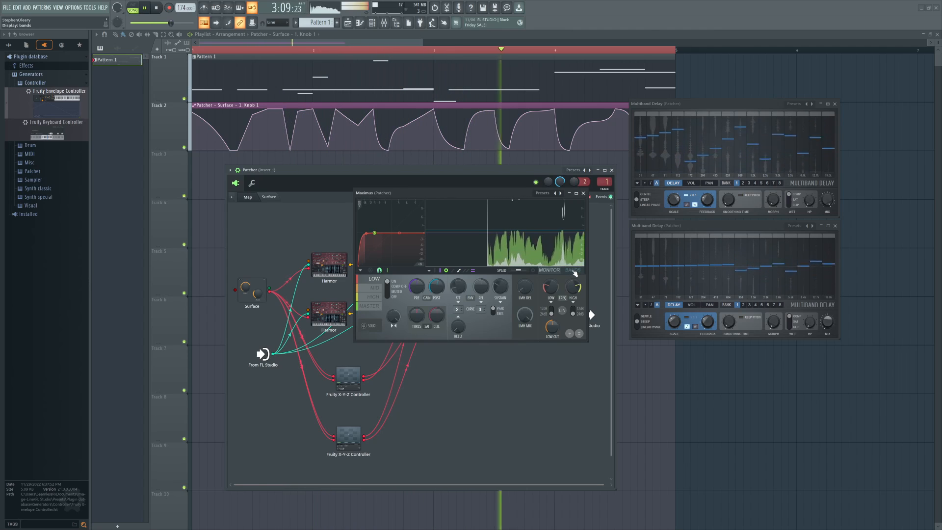
pyautogui.press('space')
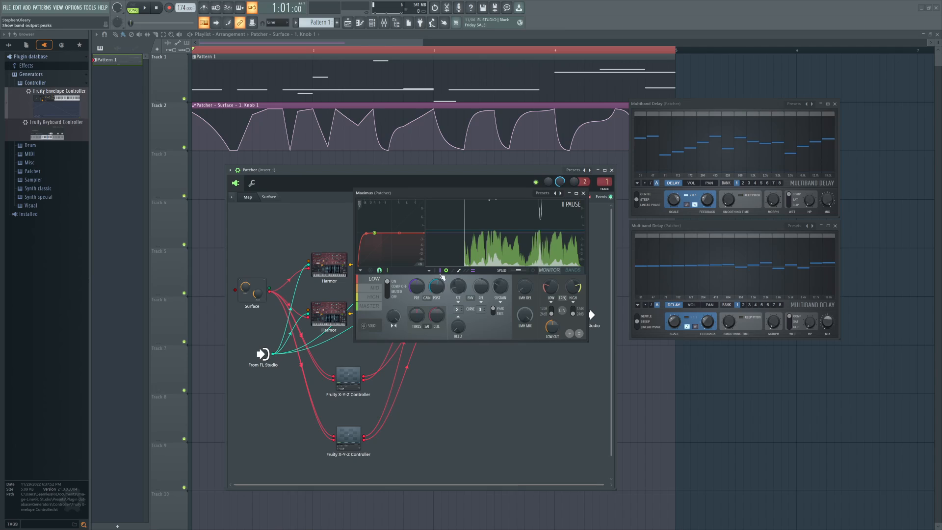
# - Hide the output peaks in Maximus and compare the High, Mid and Low band settings
pyautogui.click(440, 271)
pyautogui.click(440, 271)
pyautogui.click(447, 271)
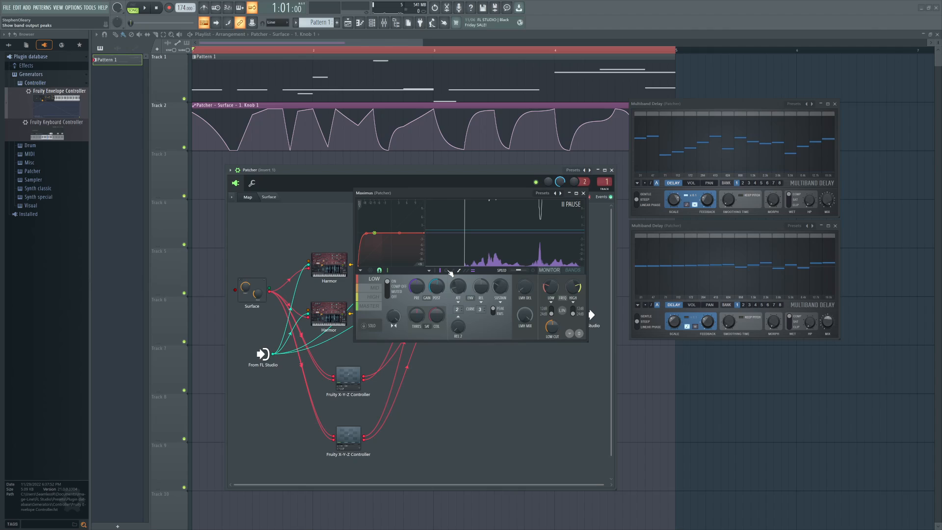
pyautogui.click(374, 287)
pyautogui.click(381, 297)
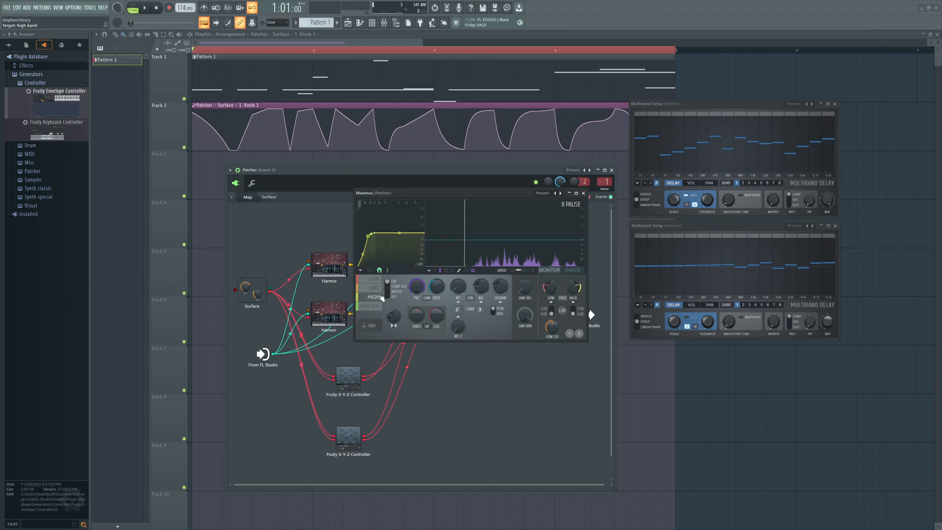
pyautogui.click(379, 288)
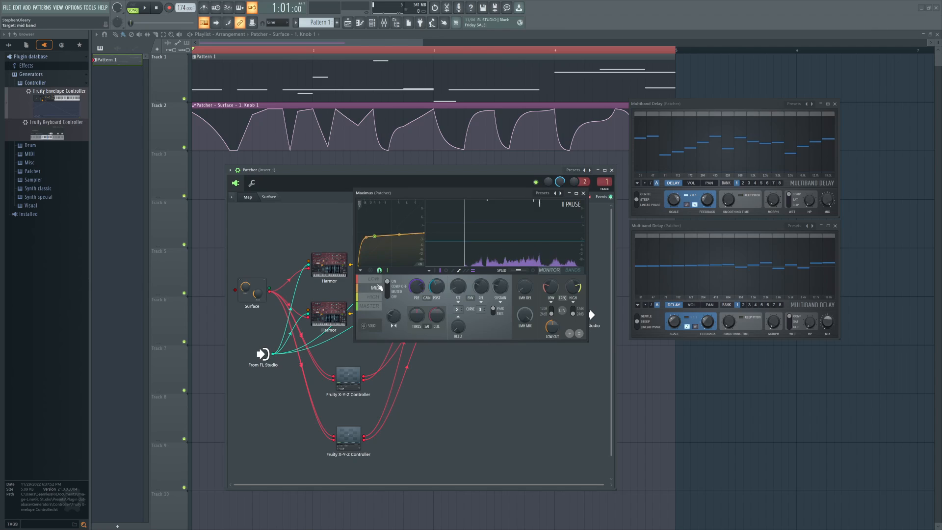
pyautogui.click(379, 282)
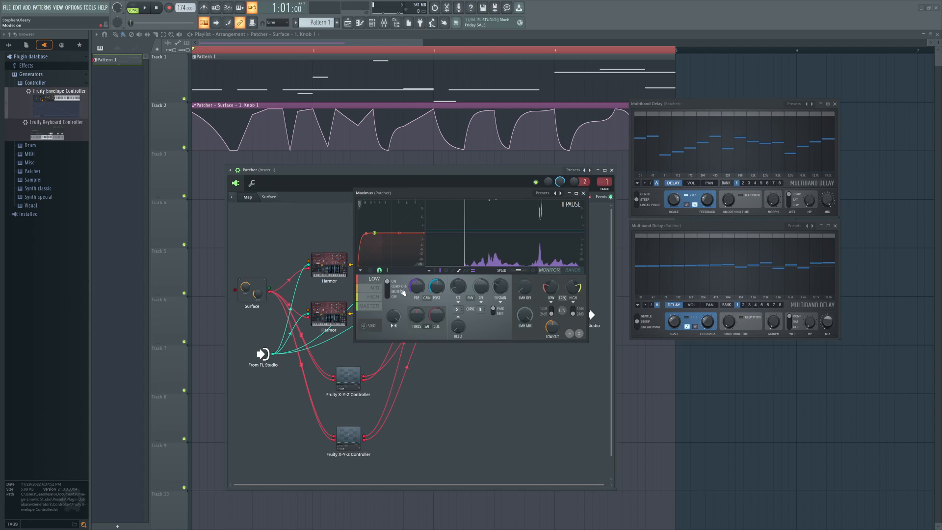
# - Switch the Low band's compression off and back on, and compare its display with output peaks shown and hidden
pyautogui.click(399, 288)
pyautogui.click(395, 282)
pyautogui.click(446, 272)
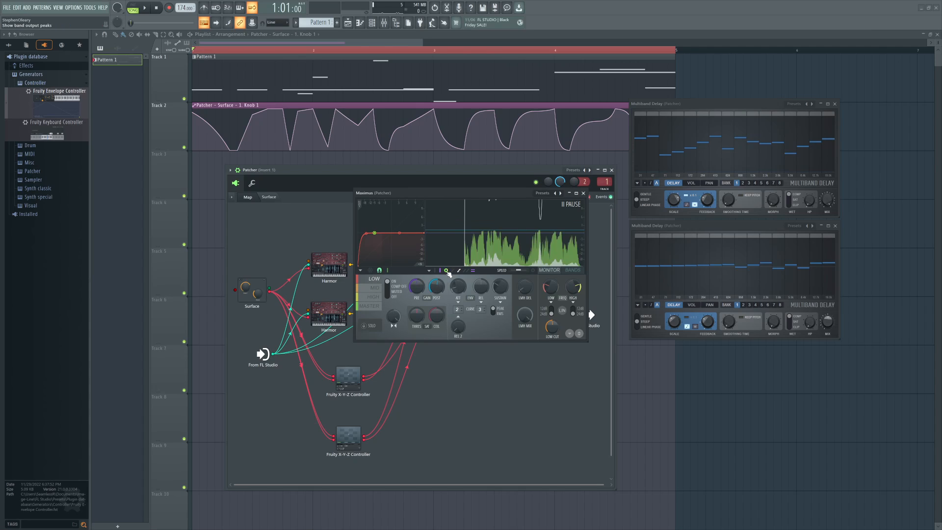
pyautogui.click(446, 271)
pyautogui.click(446, 271)
# - Show the Master band in Maximus, enlarge the plugin window, and audition the pattern
pyautogui.click(373, 306)
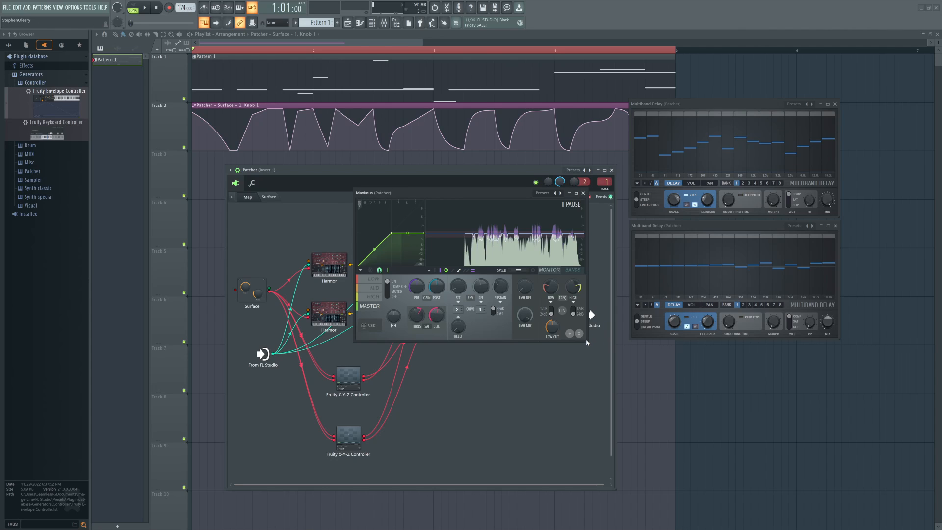
pyautogui.moveTo(587, 342); pyautogui.dragTo(805, 440)
pyautogui.press('space')
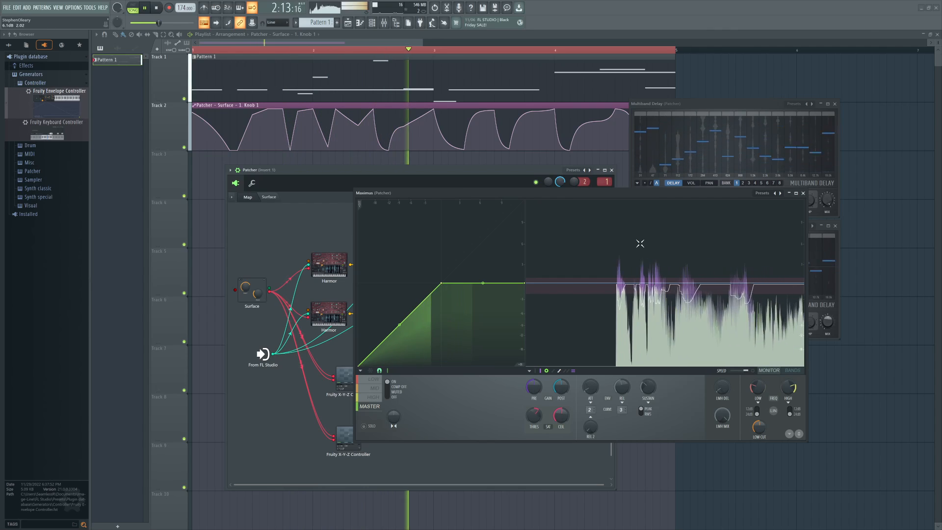
pyautogui.press('space')
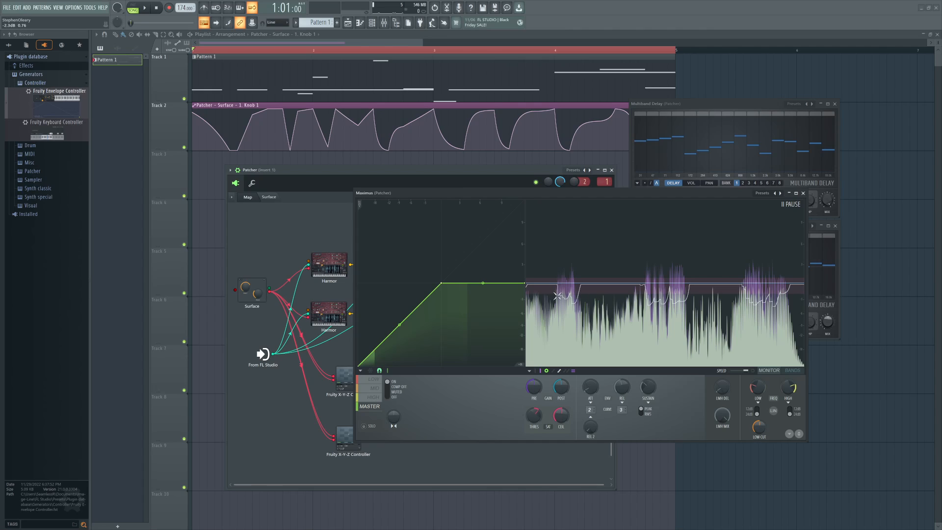
# - Try a soft saturation threshold of 68% on the Maximus Master band and audition the pattern
pyautogui.keyDown('alt'); pyautogui.click(566, 415); pyautogui.keyUp('alt')
pyautogui.moveTo(539, 414)
pyautogui.mouseDown()
pyautogui.moveTo(539, 428)
pyautogui.moveTo(539, 411)
pyautogui.mouseUp()
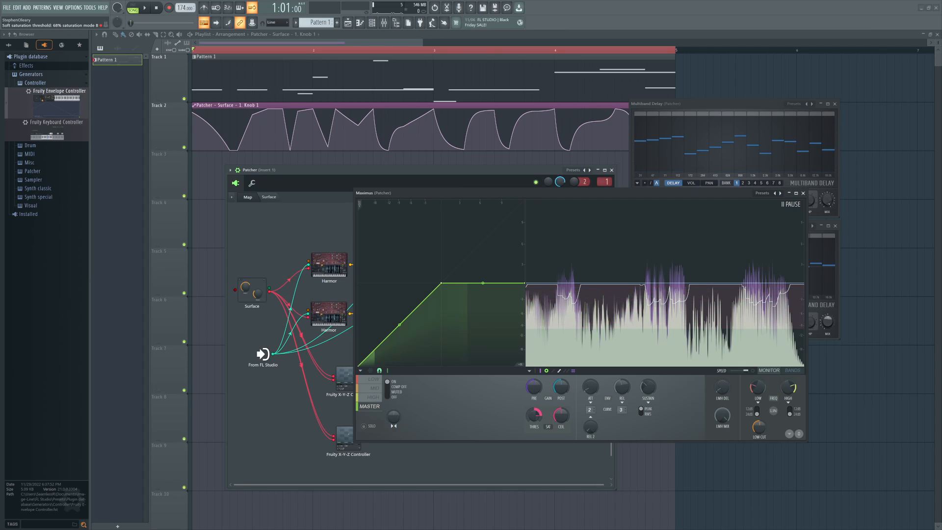
pyautogui.press('space')
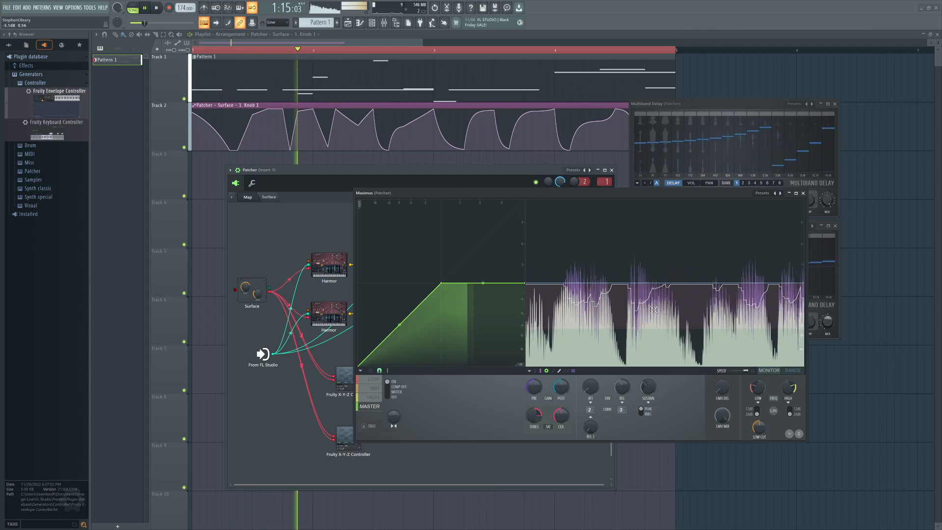
pyautogui.press('space')
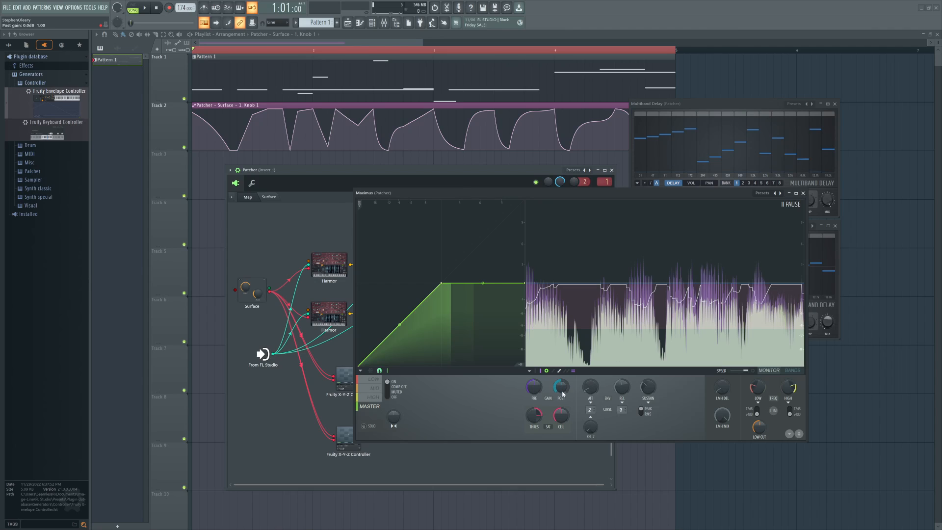
# - Readjust the Master band's soft saturation threshold and ceiling, and audition the pattern before closing Maximus
pyautogui.moveTo(561, 415); pyautogui.dragTo(561, 410)
pyautogui.press('space')
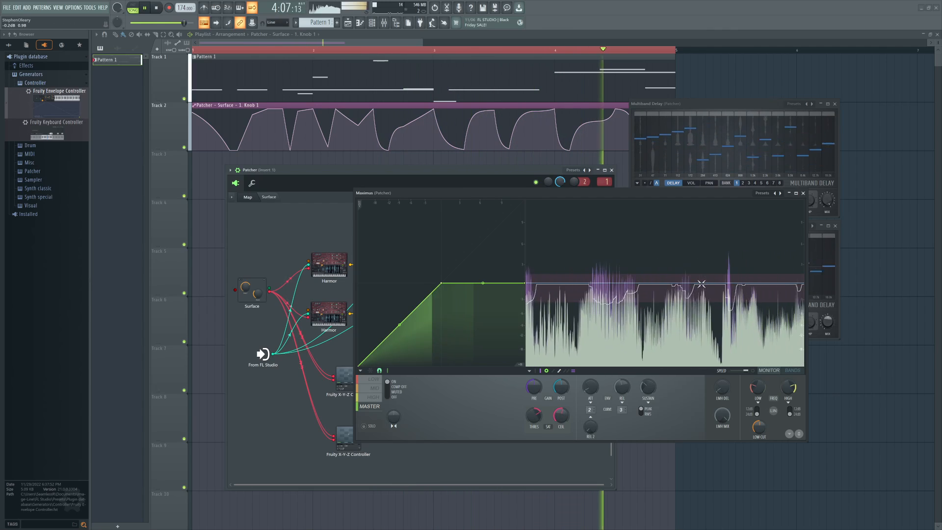
pyautogui.press('space')
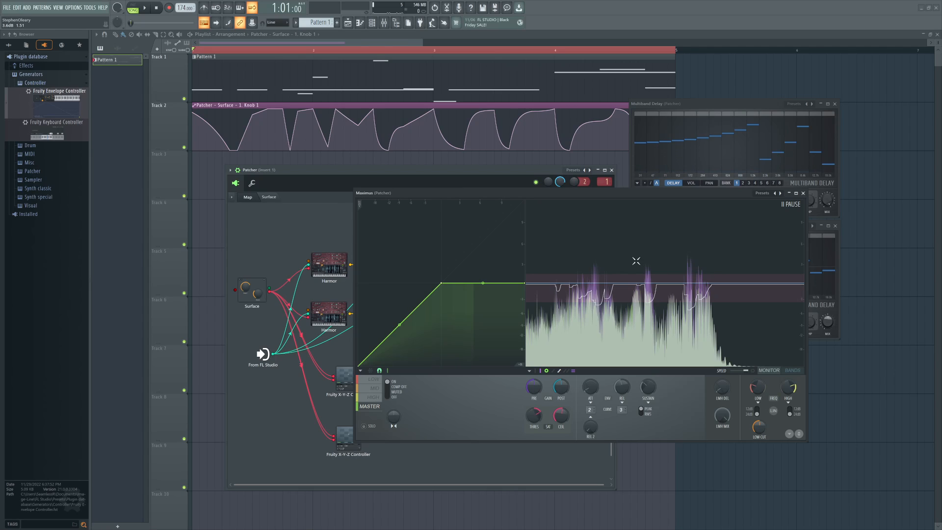
pyautogui.click(802, 193)
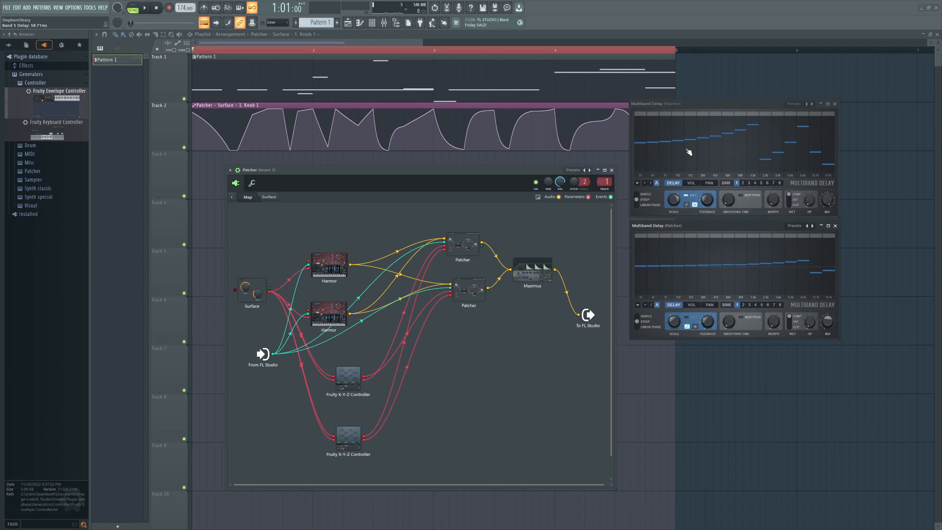
# - Review the upper Multiband Delay's volume and delay bands, and nudge the lower Multiband Delay window slightly down
pyautogui.click(692, 184)
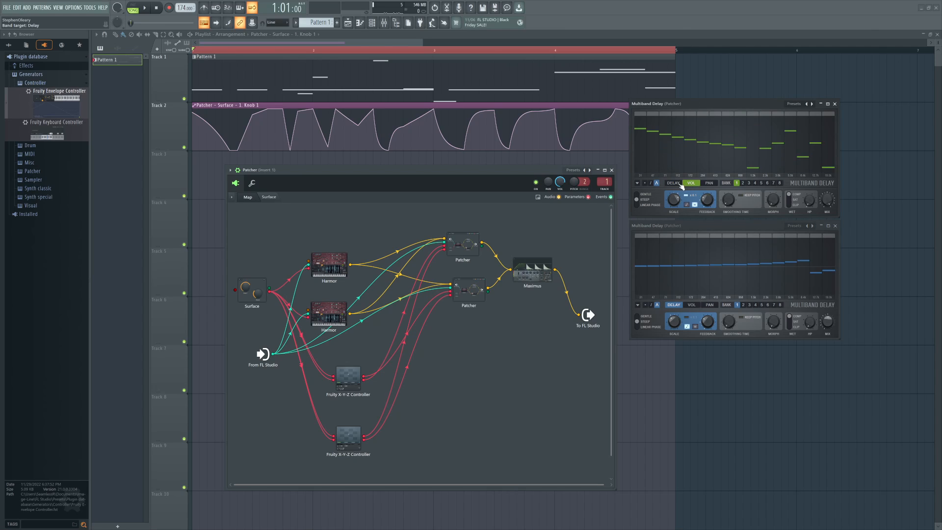
pyautogui.click(675, 183)
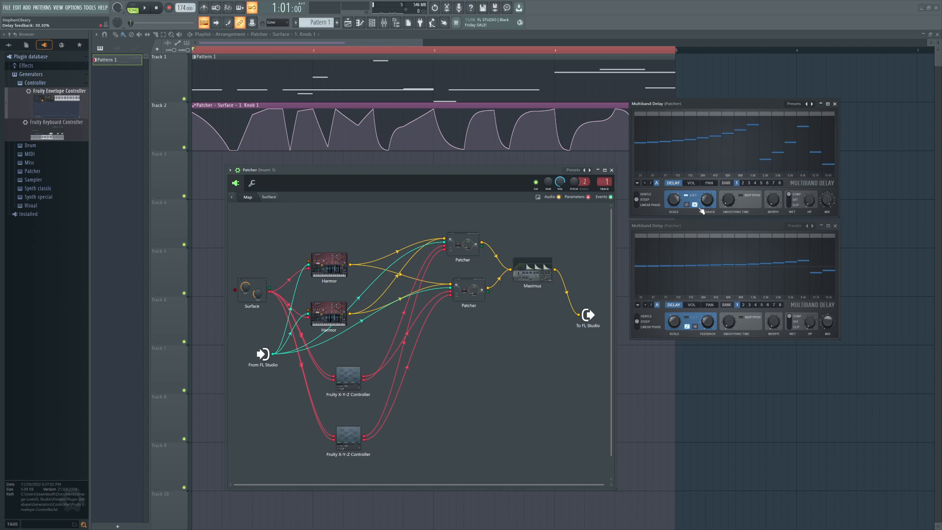
pyautogui.moveTo(696, 224); pyautogui.dragTo(697, 229)
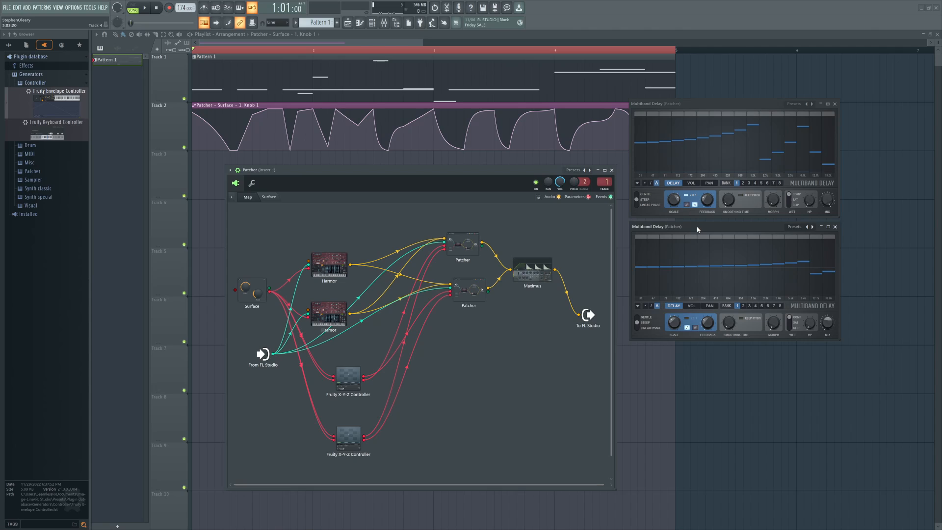